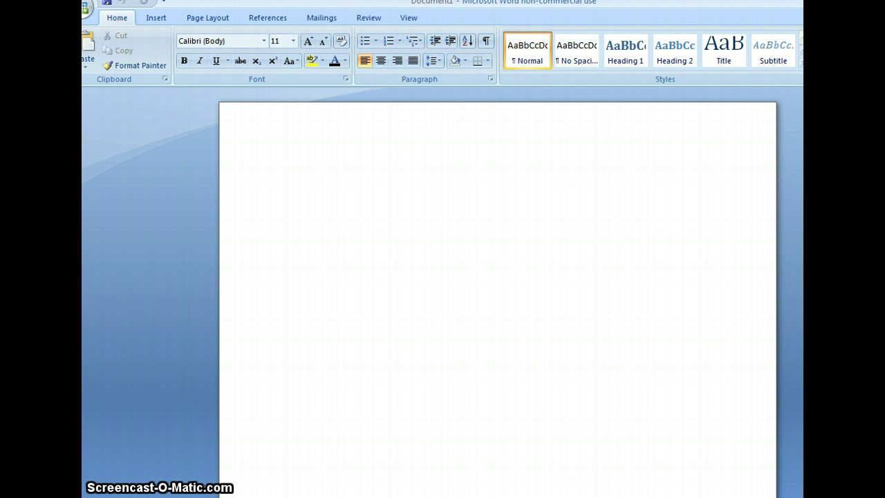
Step: Insert a chart into the blank document, looking through the chart types and choosing the clustered column type
left_click(156, 18)
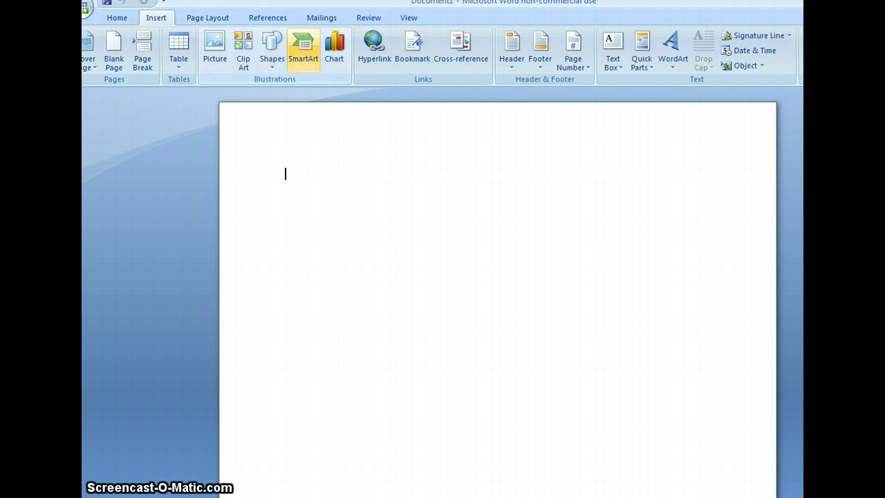
left_click(334, 50)
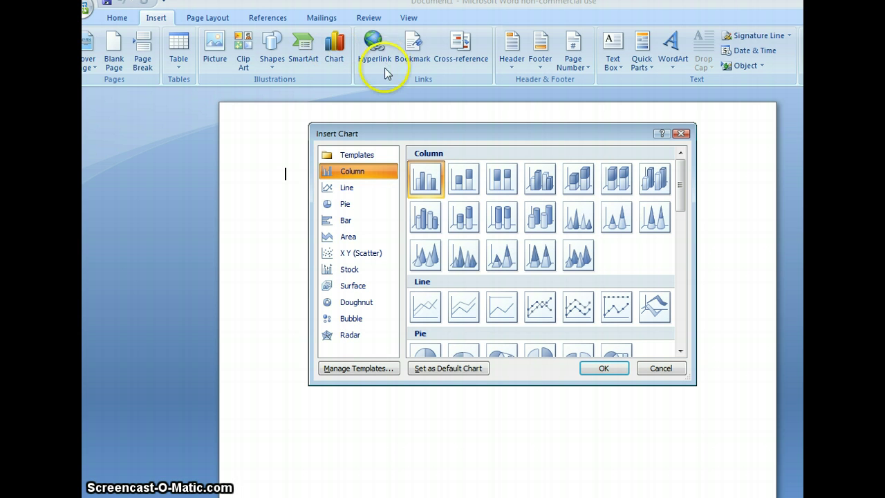
left_click(367, 203)
left_click(360, 189)
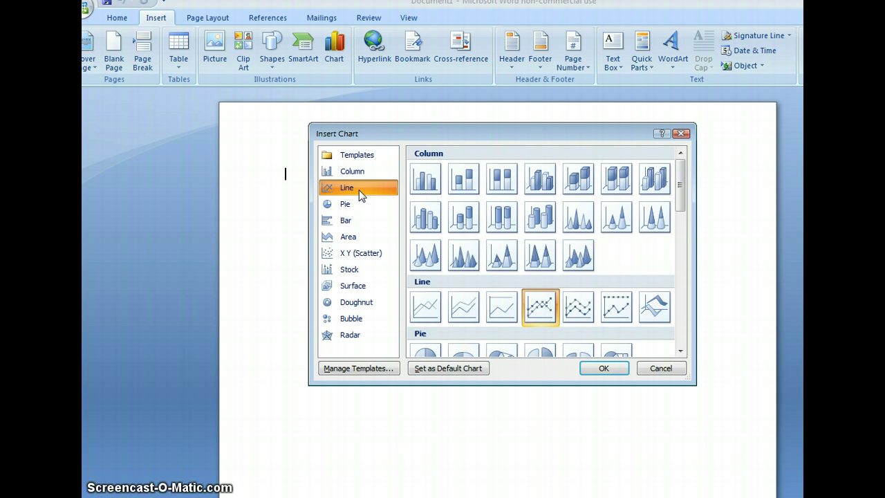
left_click(353, 237)
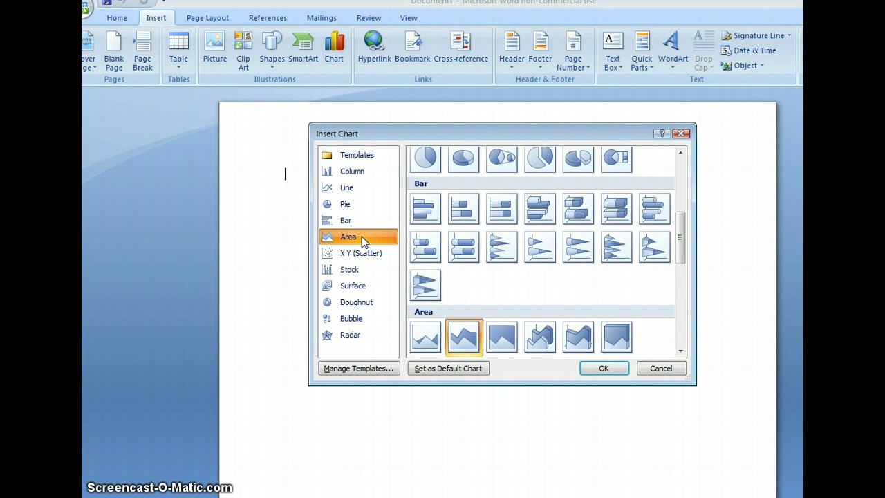
left_click(366, 228)
left_click(359, 173)
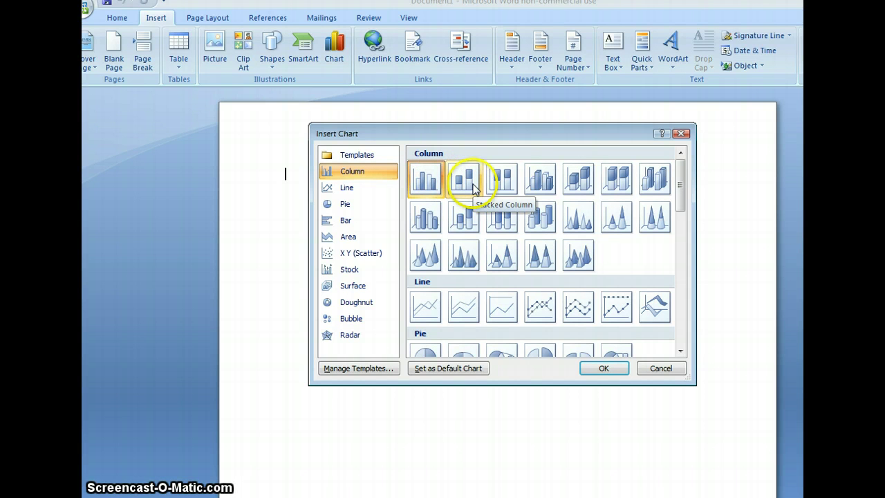
left_click(498, 178)
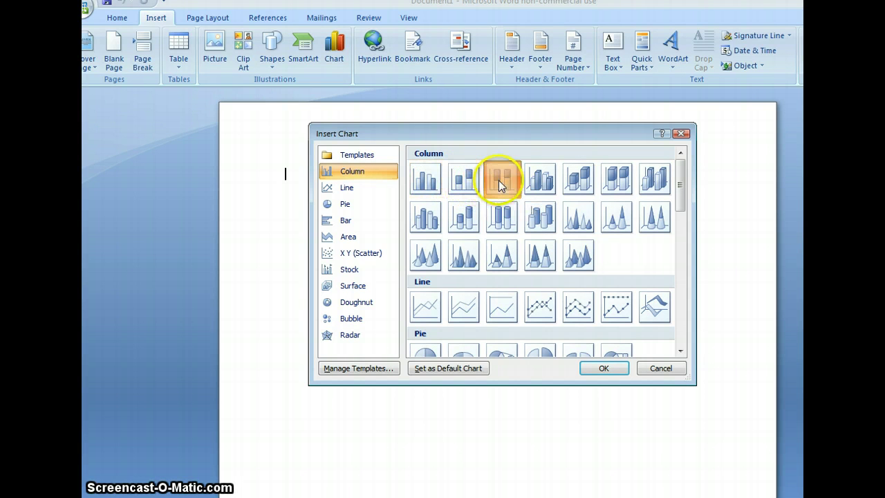
left_click(538, 185)
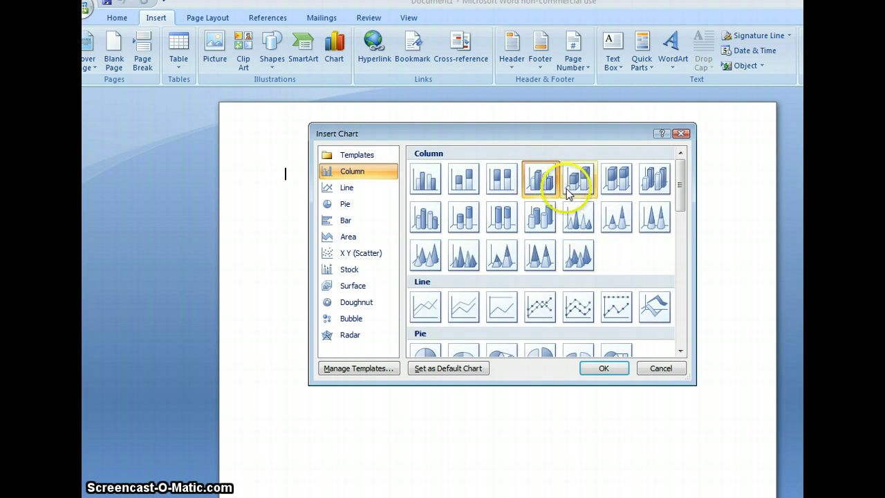
left_click(574, 220)
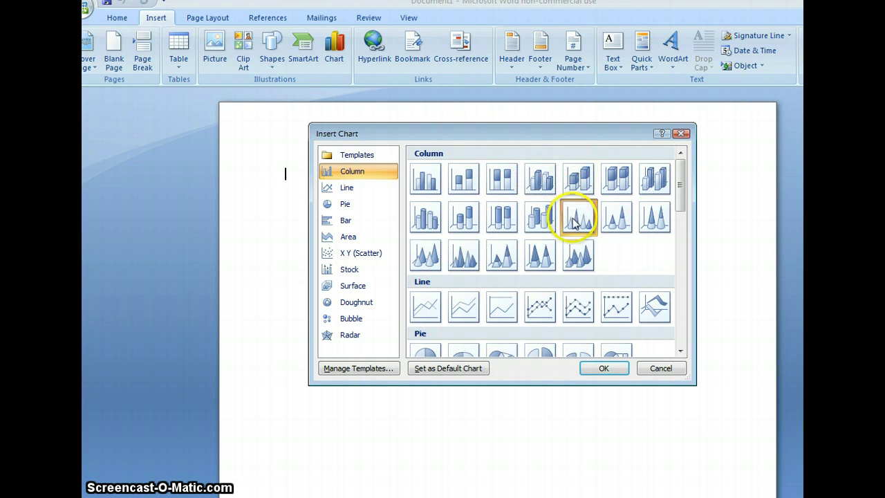
left_click(437, 188)
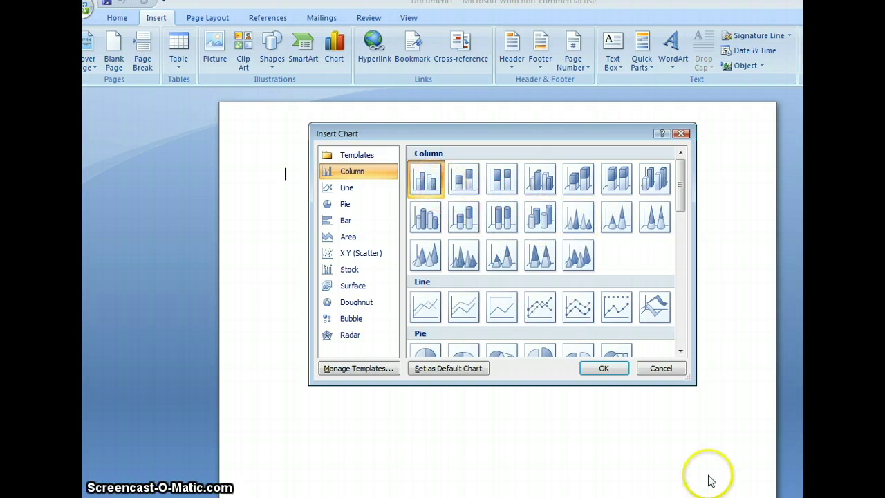
key("Return")
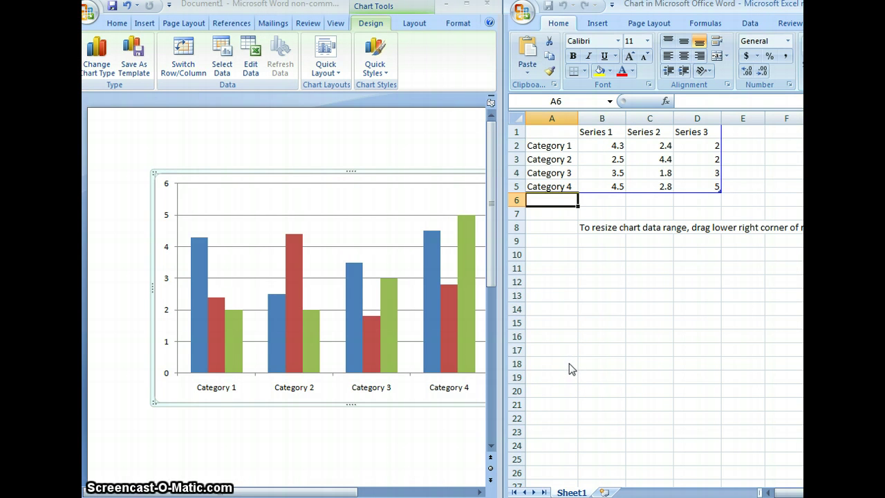
Step: Examine how the category labels, series headings and values in the data sheet correspond to the chart
left_click(553, 149)
left_click(369, 391)
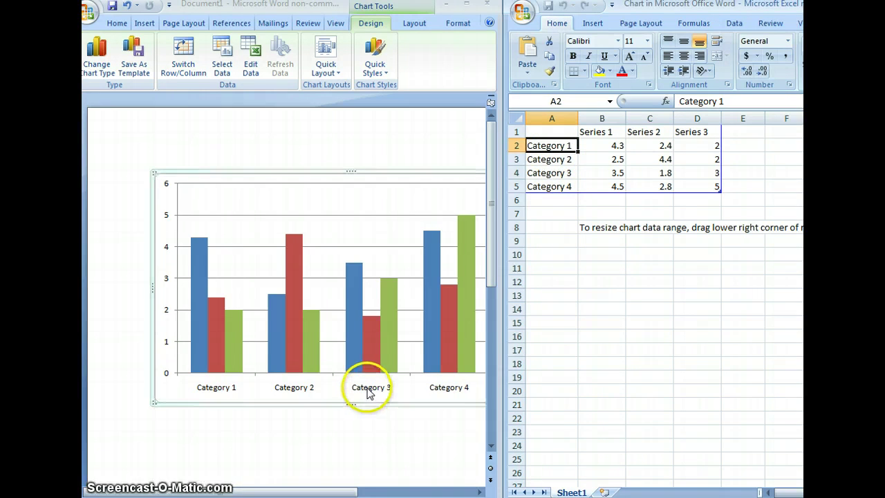
left_click(601, 138)
left_click(600, 132)
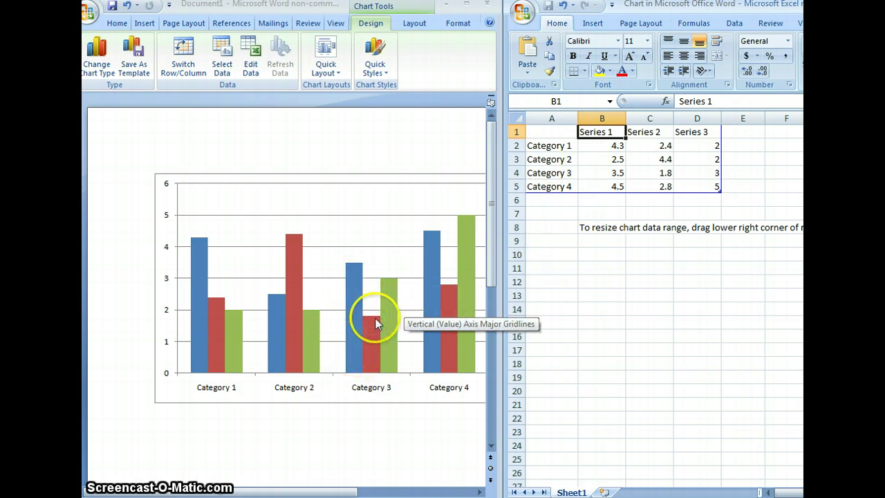
left_click(620, 160)
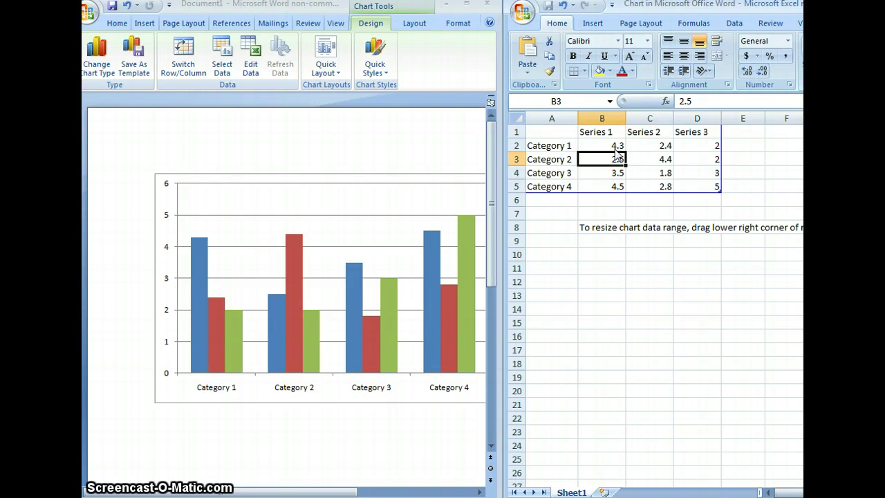
left_click(614, 162)
left_click_drag(598, 146, 665, 175)
Step: Set the Series 1 and Series 2 values of Category 2 to 5 each in the chart data
left_click(619, 161)
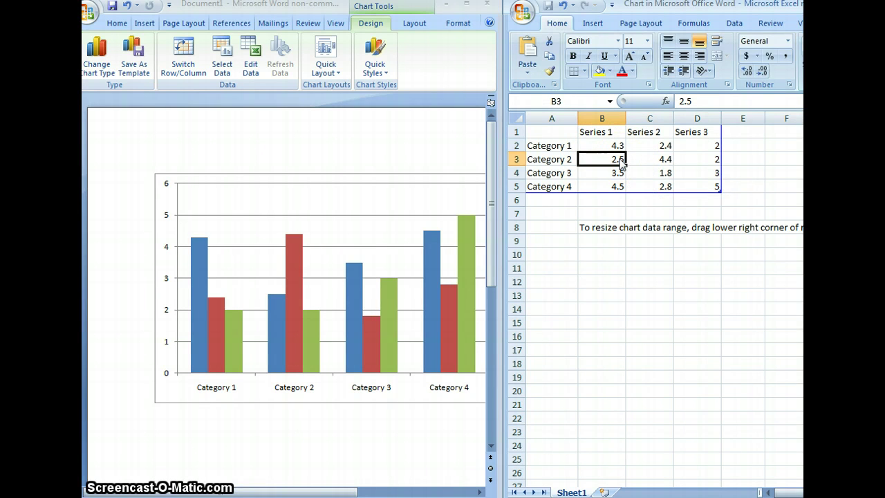
type("5")
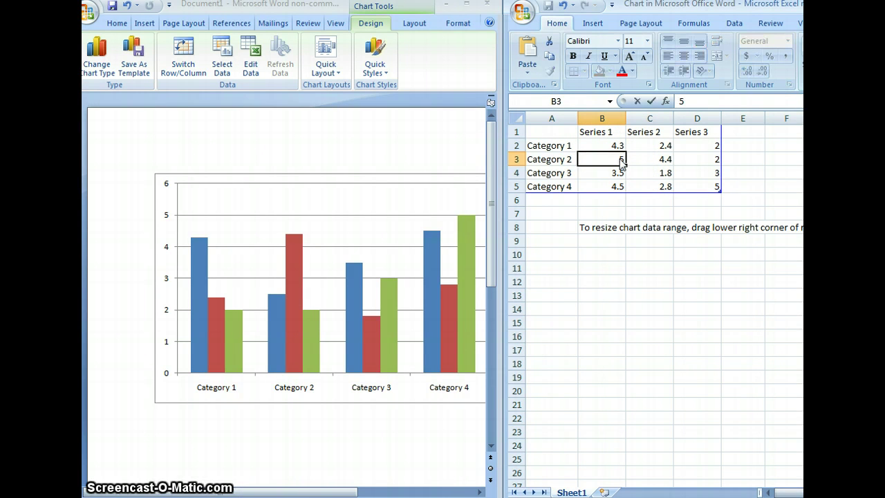
key("Tab")
type("5")
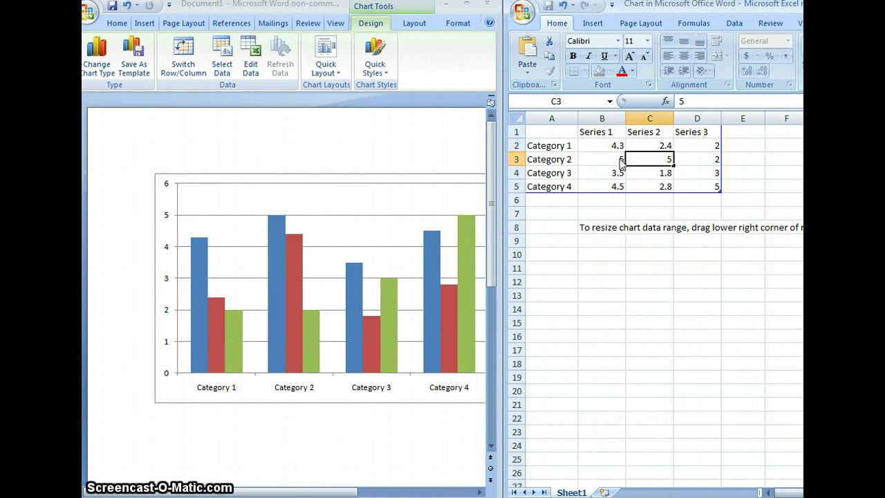
key("Return")
Step: Set Category 3 to 6 for Series 2 and 4 for Series 3, and Category 4 to 7 for both series
type("6")
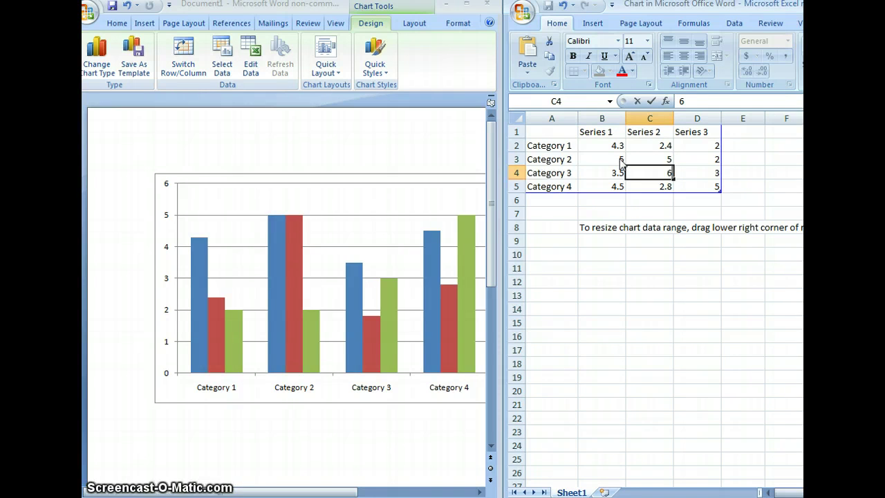
key("Return")
type("7")
key("Tab")
type("7")
key("Up")
type("4")
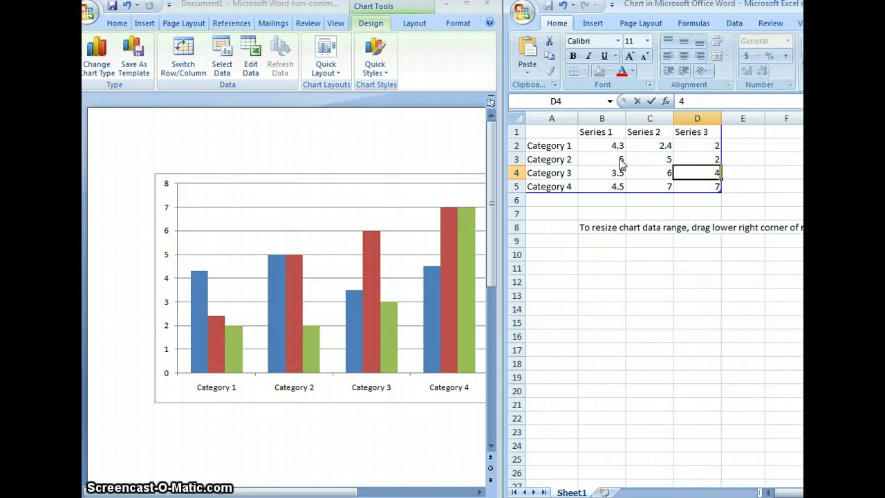
Step: Set Category 3's Series 1 value to 3, and Category 1 to 1 for Series 1 and 4 for Series 2
key("Left")
key("Left")
type("3")
key("Up")
key("Up")
type("1")
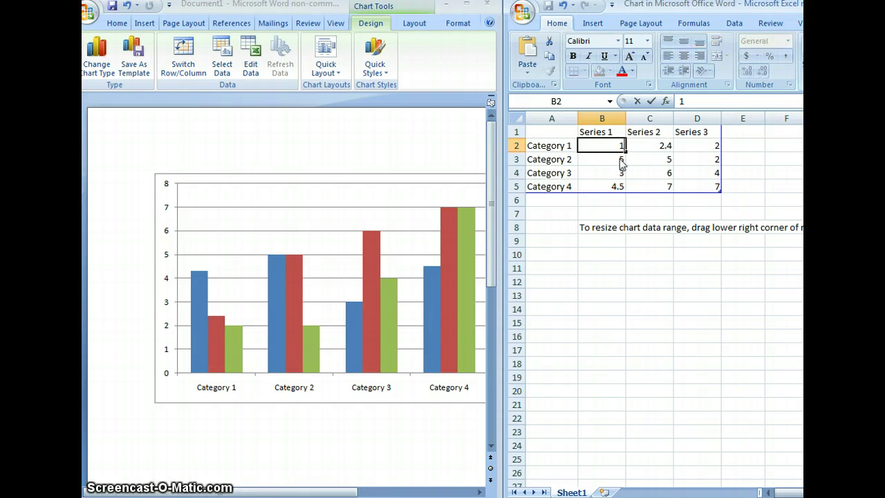
key("Right")
type("4")
key("Right")
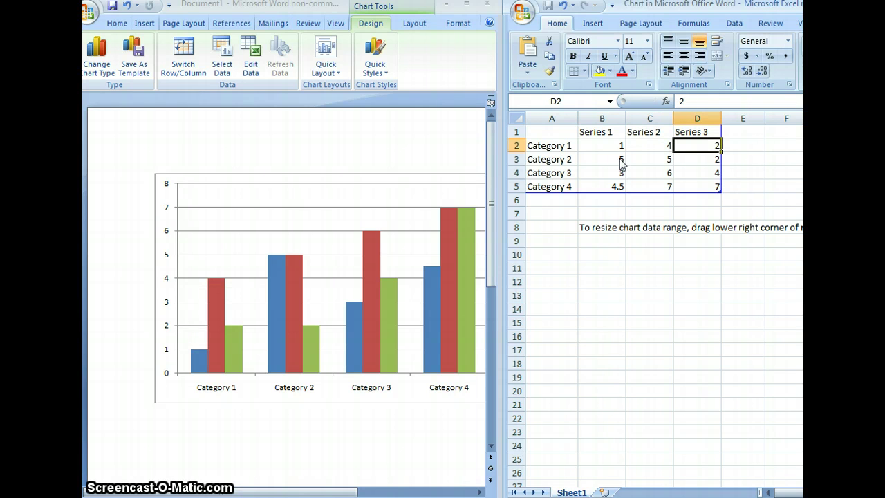
left_click(624, 159)
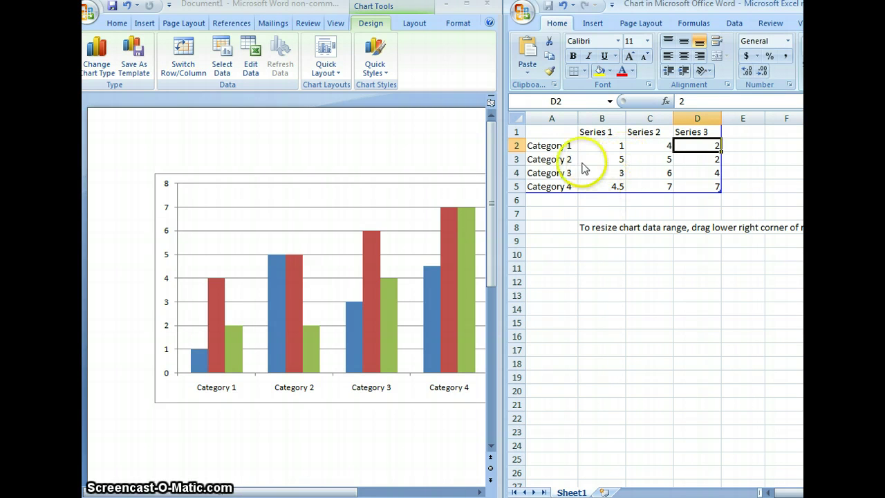
Step: Rename the four categories in the data sheet as California, New York, Texas and Florida, in that order
left_click(563, 148)
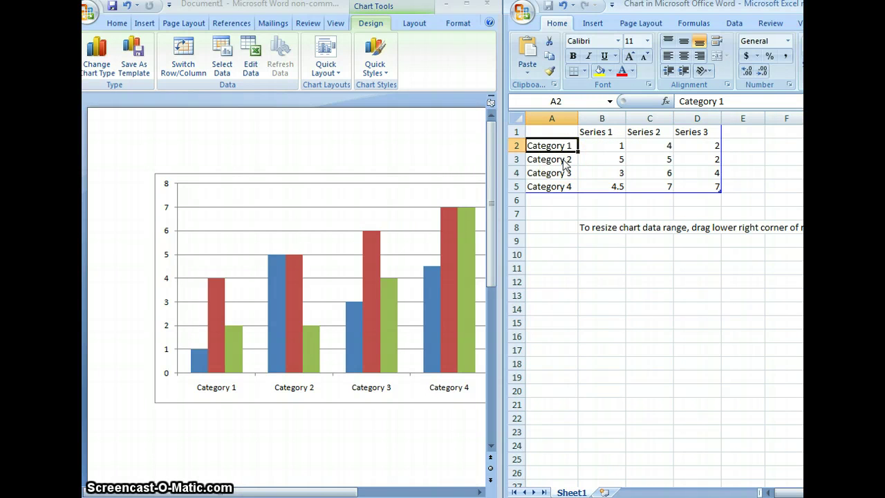
type("Califo")
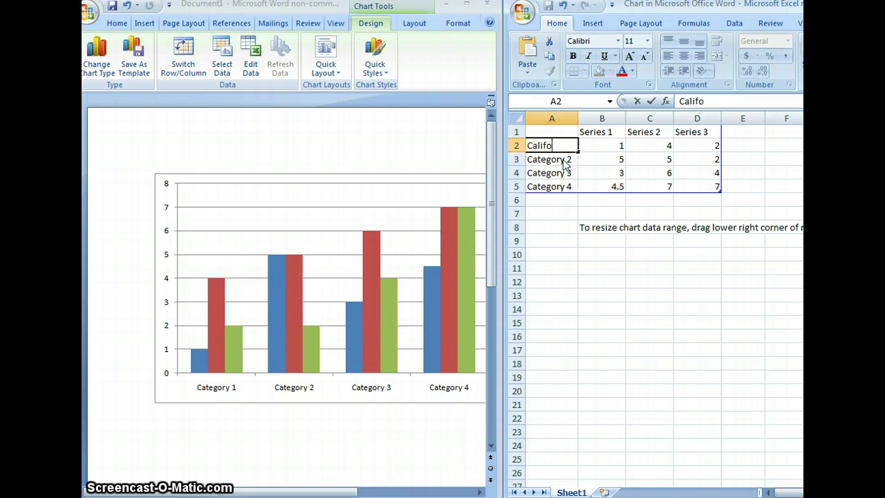
type("rnia")
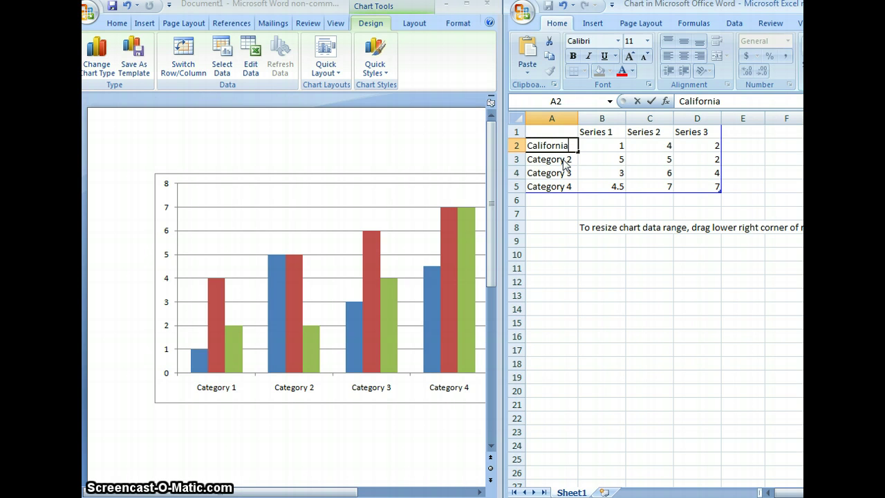
key("Return")
type("New")
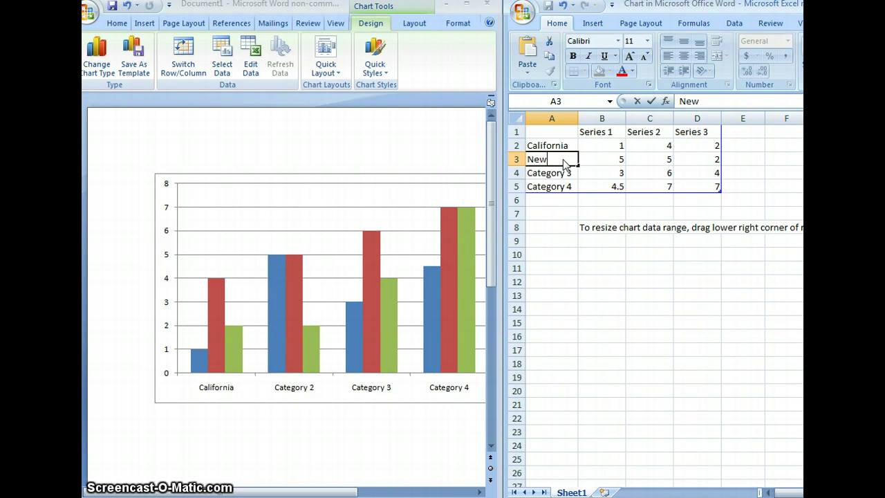
type(" York")
key("Return")
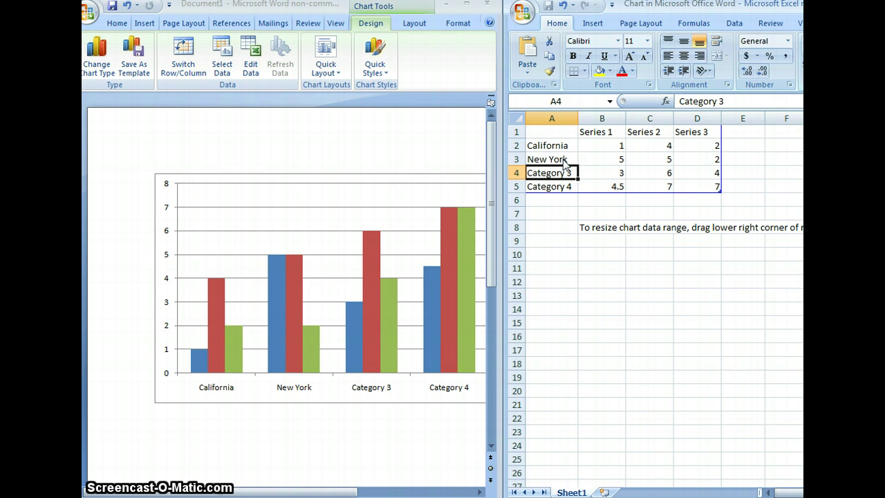
type("Texas")
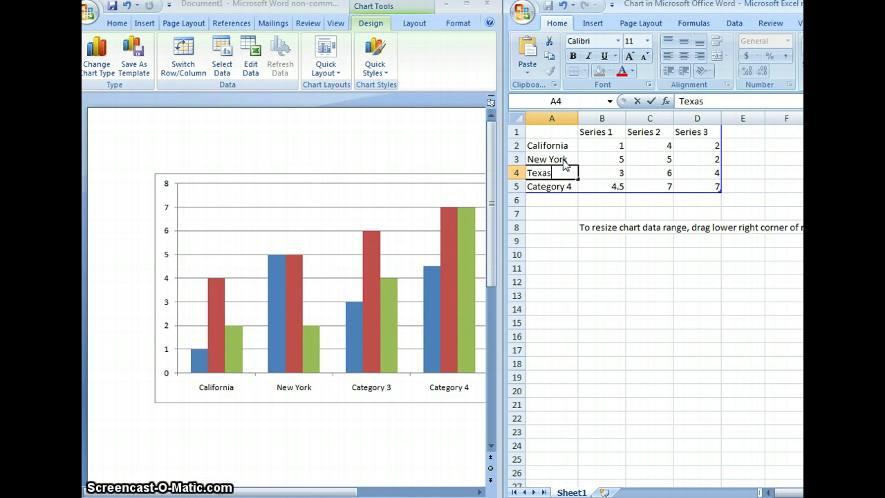
key("Return")
type("F")
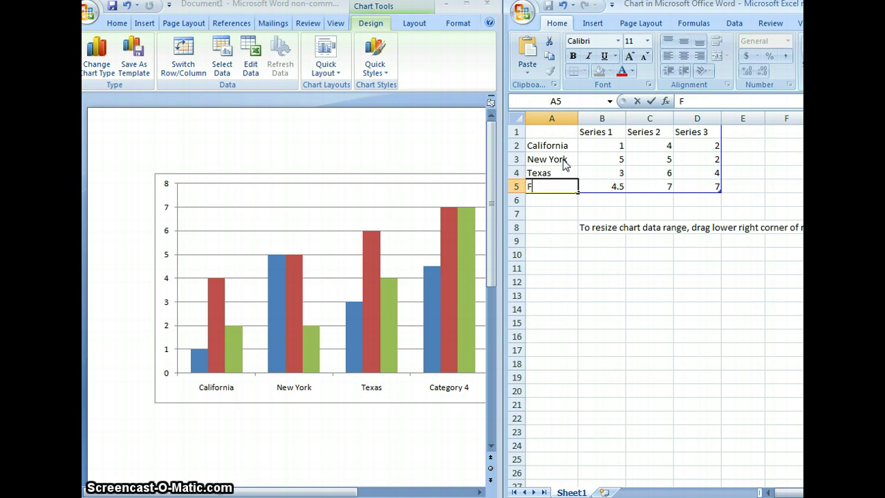
type("lorida")
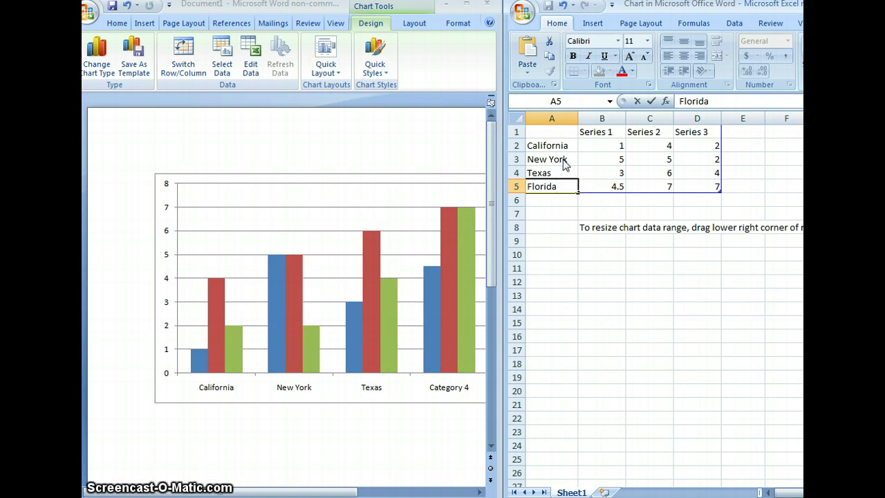
key("Tab")
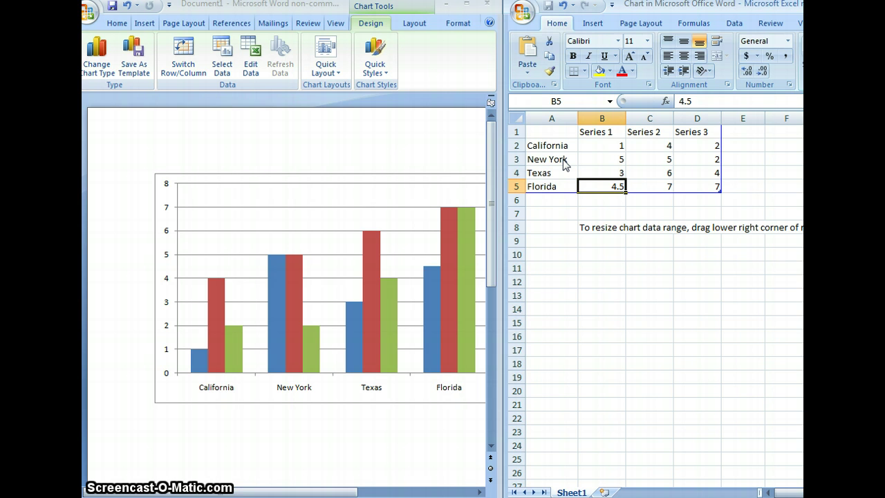
Step: Rename the three data series in the header row as Cats, Dogs and Mice, in that order
key("Up")
key("Up")
key("Up")
key("Up")
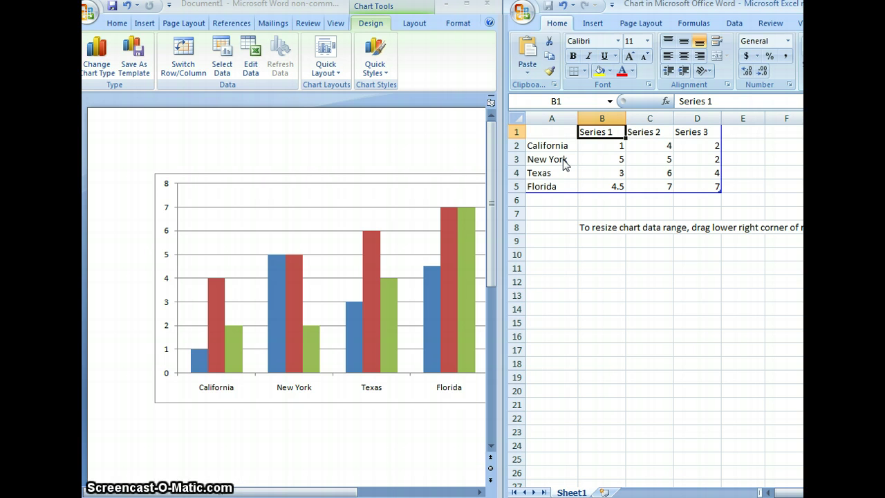
type("Cats")
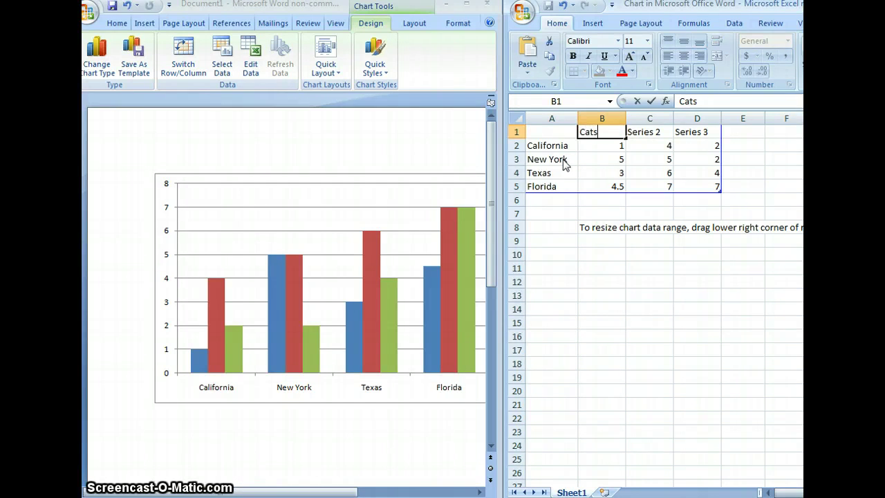
key("Tab")
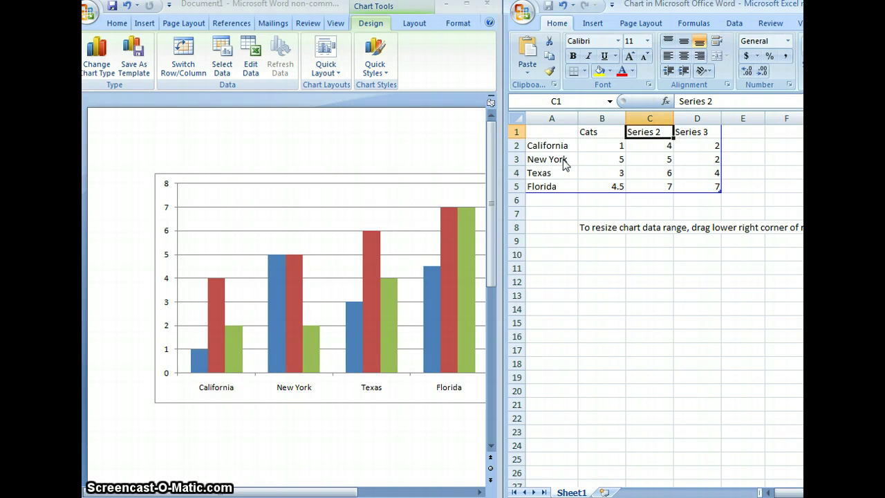
type("Dogs")
key("Tab")
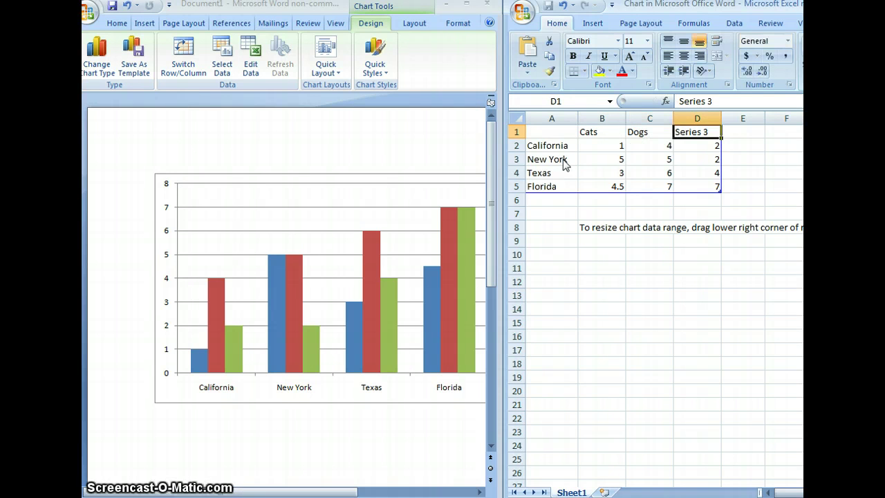
type("Mice")
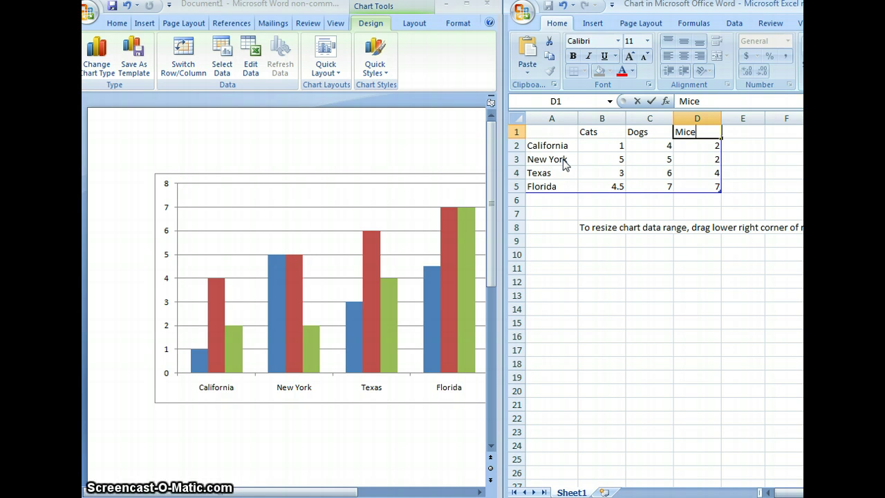
key("Return")
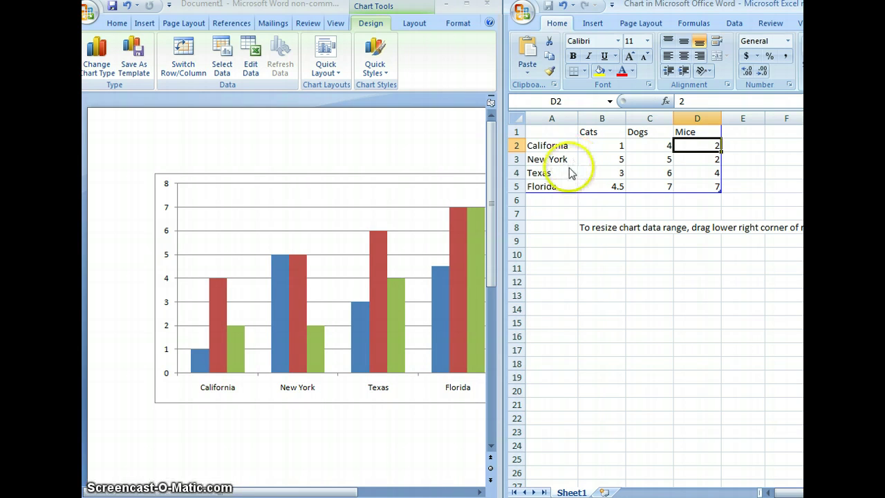
Step: Insert a new row above Texas in the chart data and label it Georgia
right_click(521, 178)
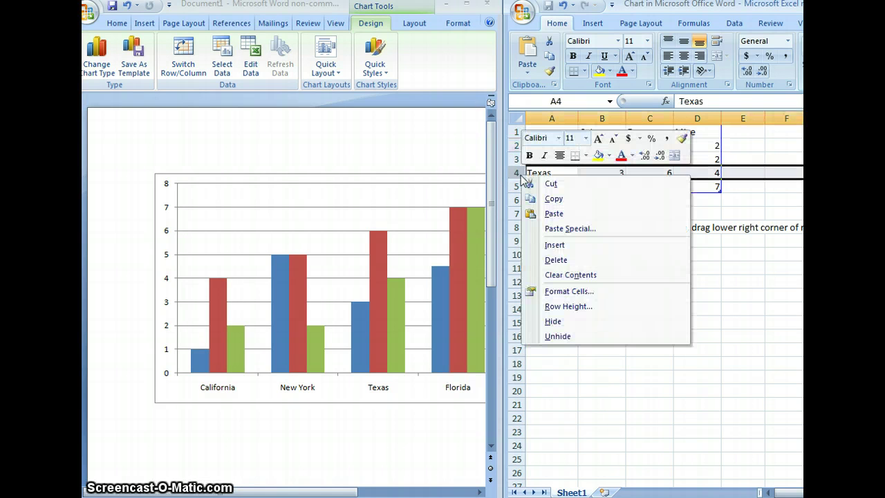
left_click(565, 246)
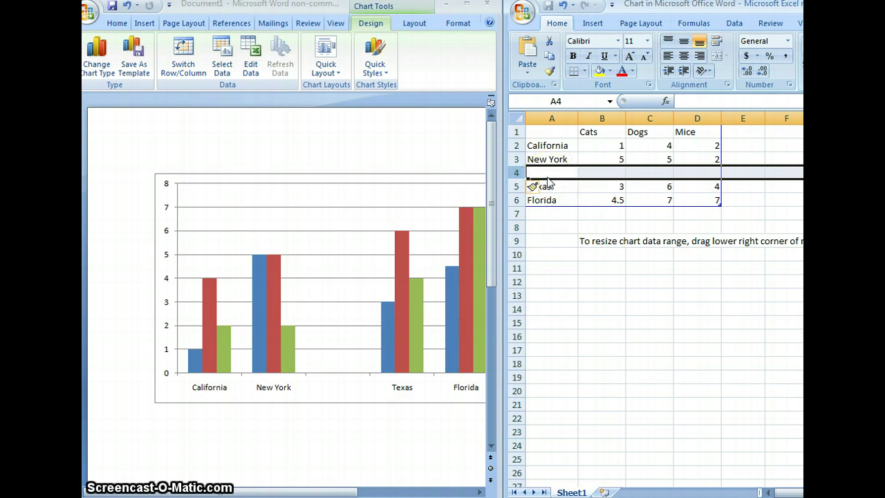
type("Ge")
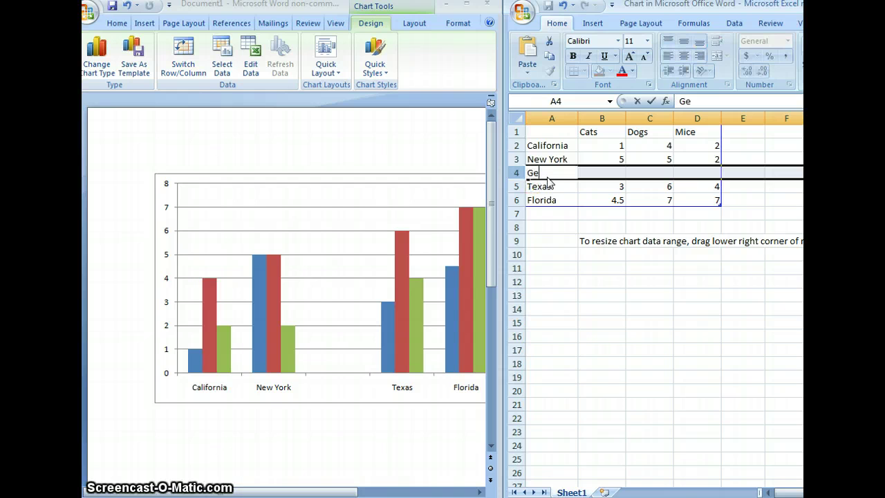
type("orgia")
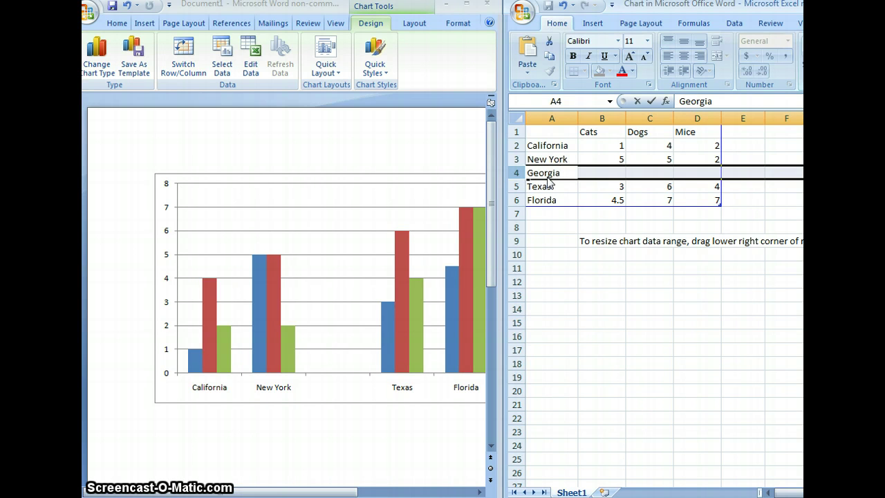
Step: Fill in the Georgia row with 4 for Cats, 5 for Dogs and 2 for Mice
key("Tab")
type("4")
key("Tab")
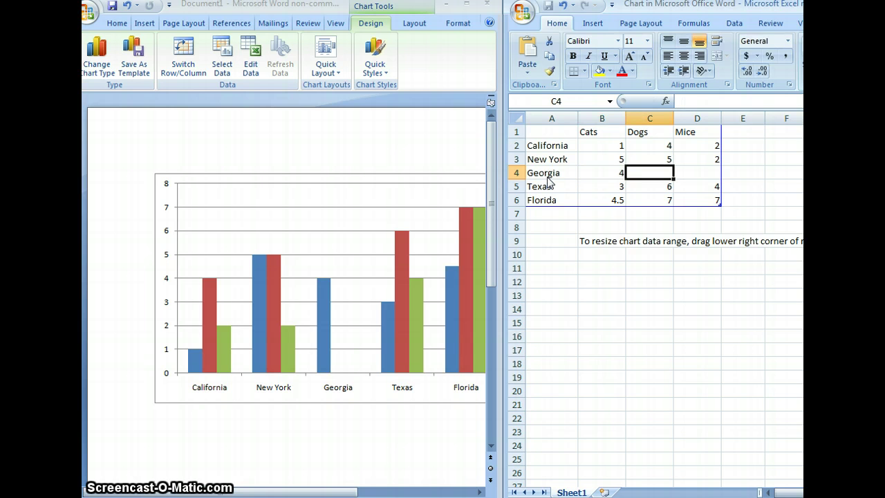
type("5")
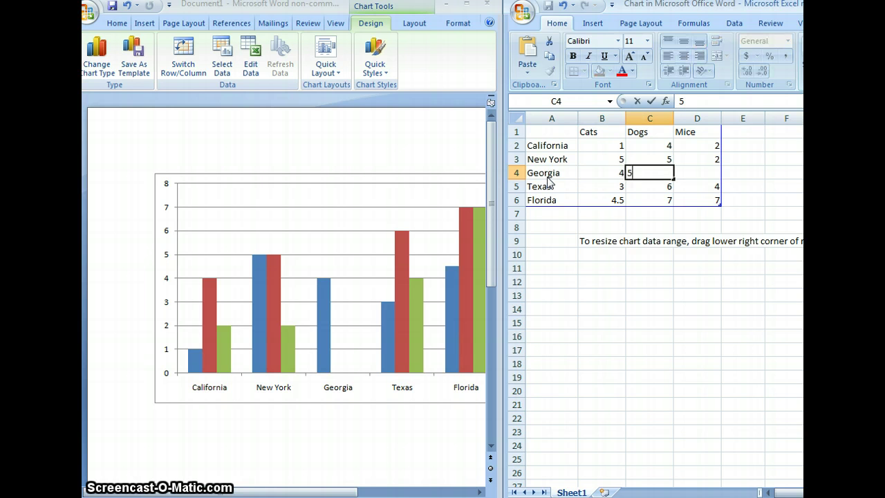
key("Tab")
type("2")
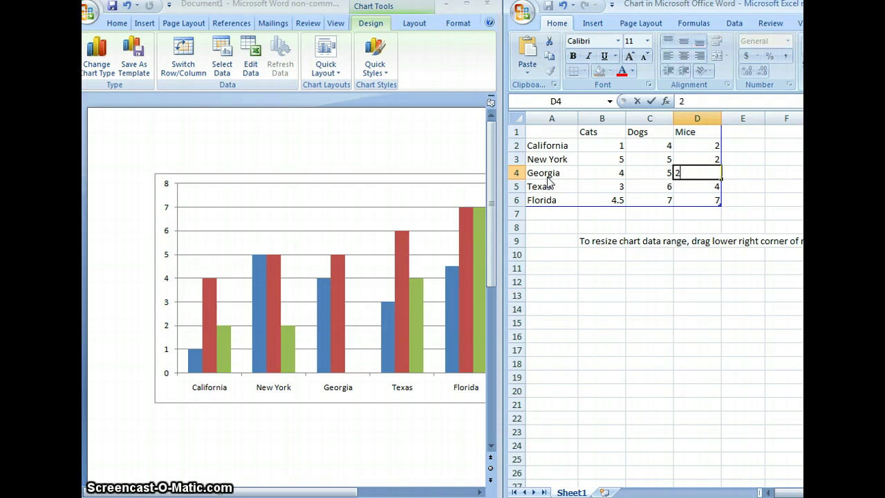
key("Return")
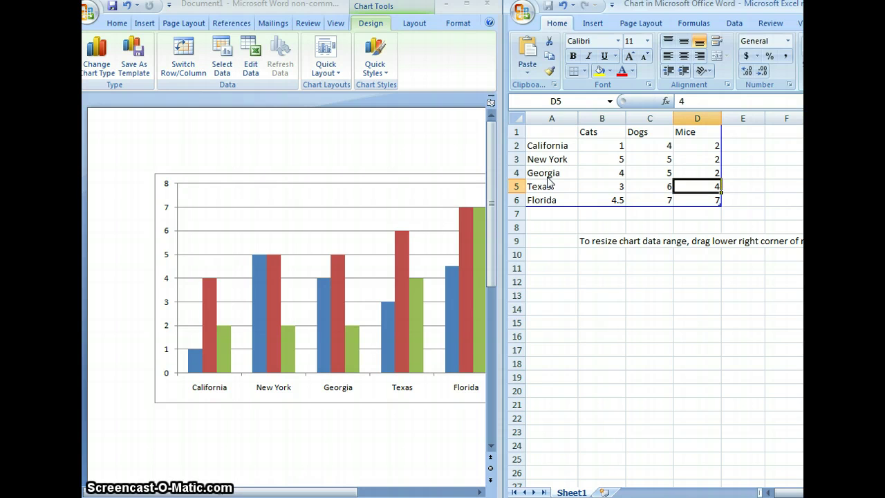
Step: Insert a new column before Mice in the chart data and name the series Gerbils
right_click(703, 122)
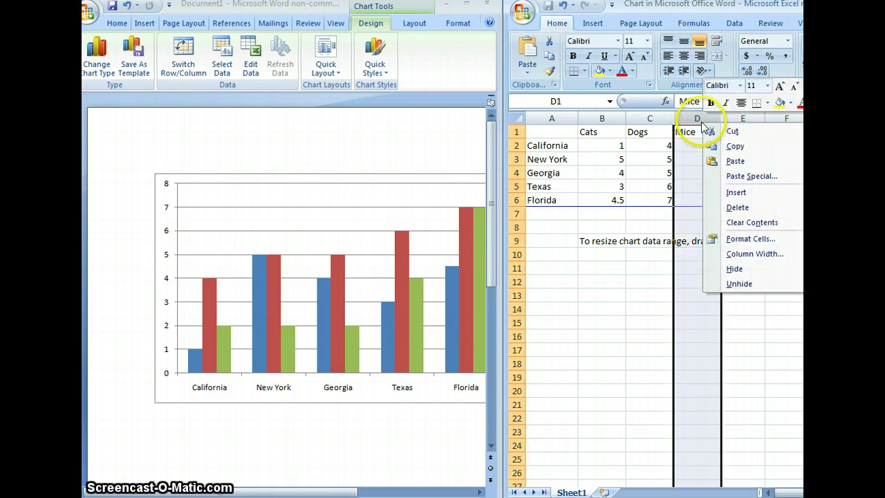
left_click(733, 193)
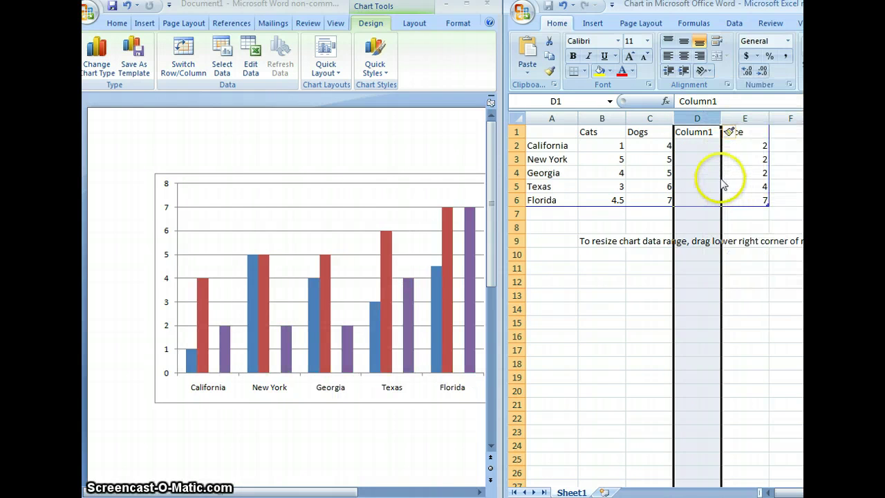
left_click(698, 134)
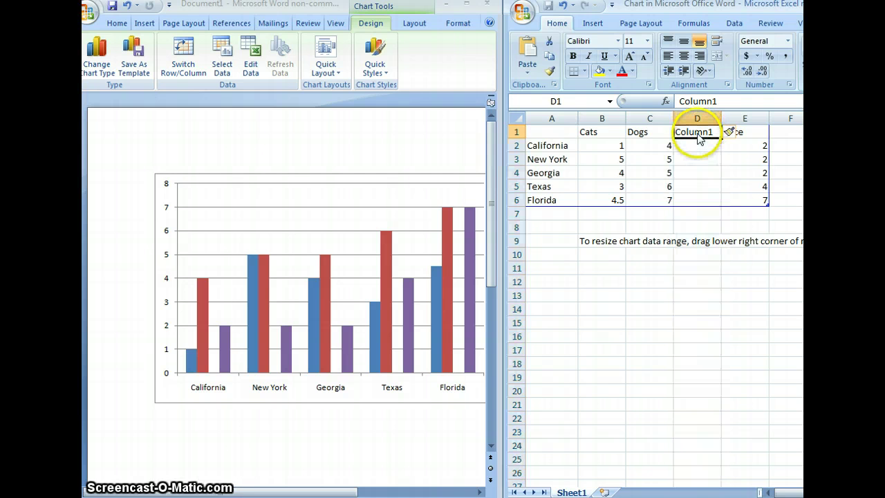
type("Gerbils")
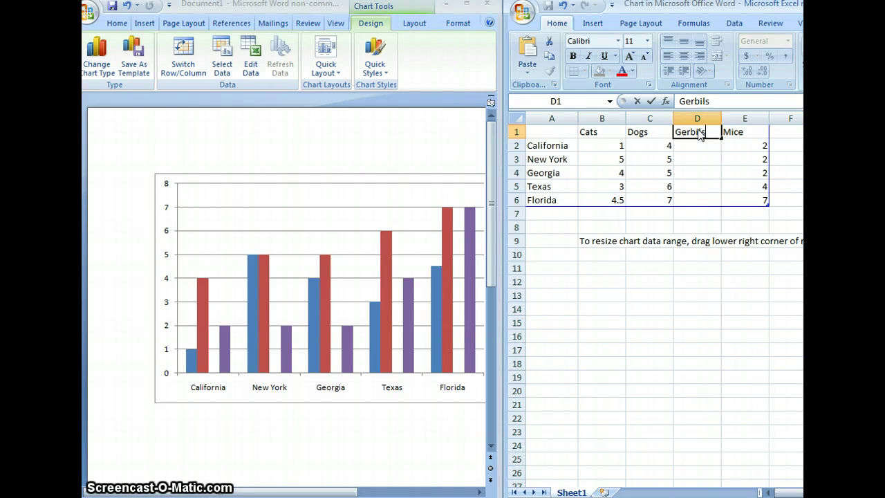
key("Return")
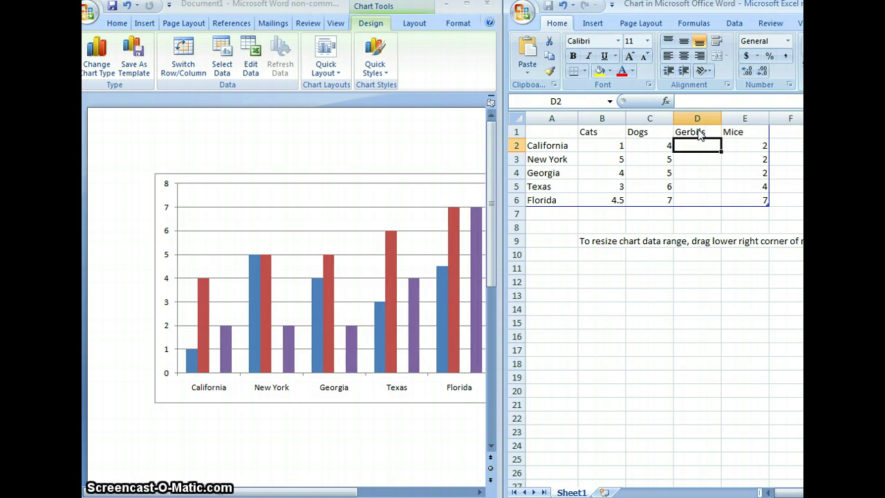
Step: Enter the Gerbils values 2, 7, 8, 9 and 10 for California, New York, Georgia, Texas and Florida
type("2")
key("Return")
type("7")
key("Return")
type("8")
key("Return")
type("9")
key("Return")
type("10")
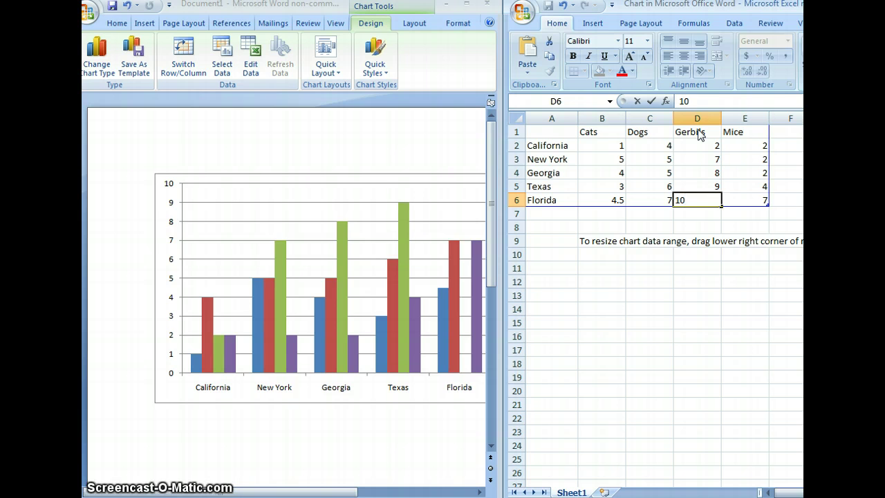
key("Return")
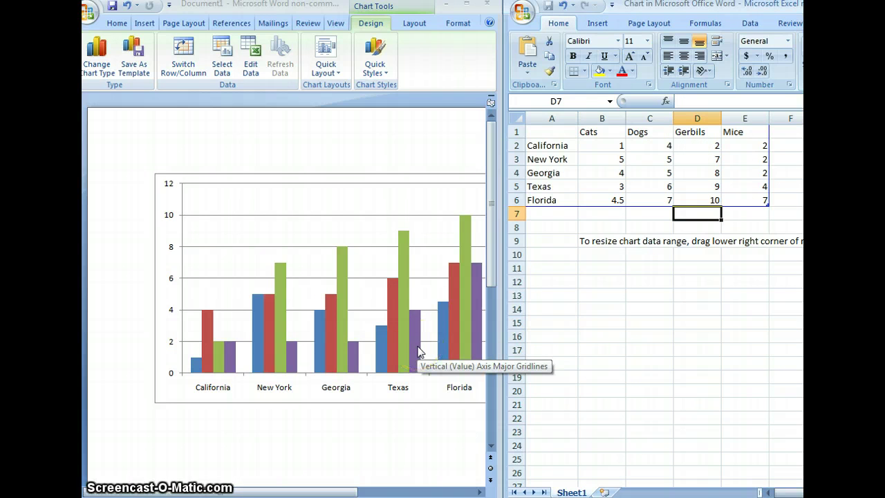
Step: Add data labels to the Dogs series in the chart
left_click(331, 322)
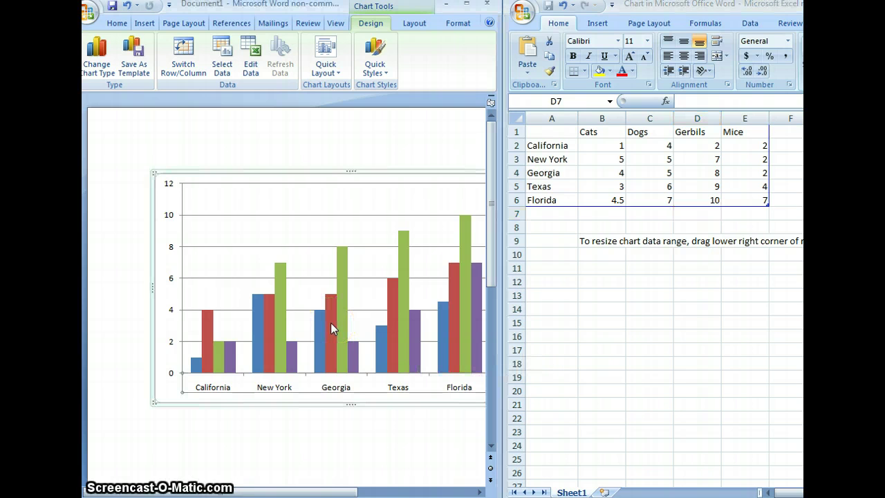
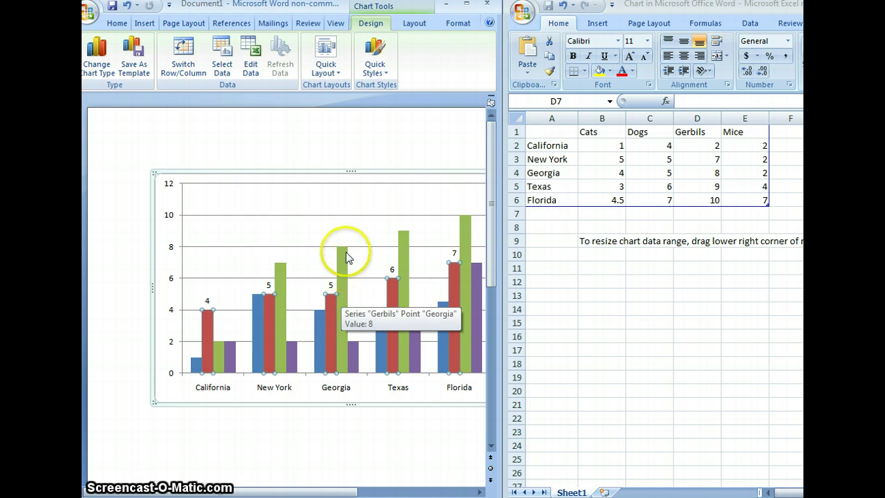
right_click(298, 232)
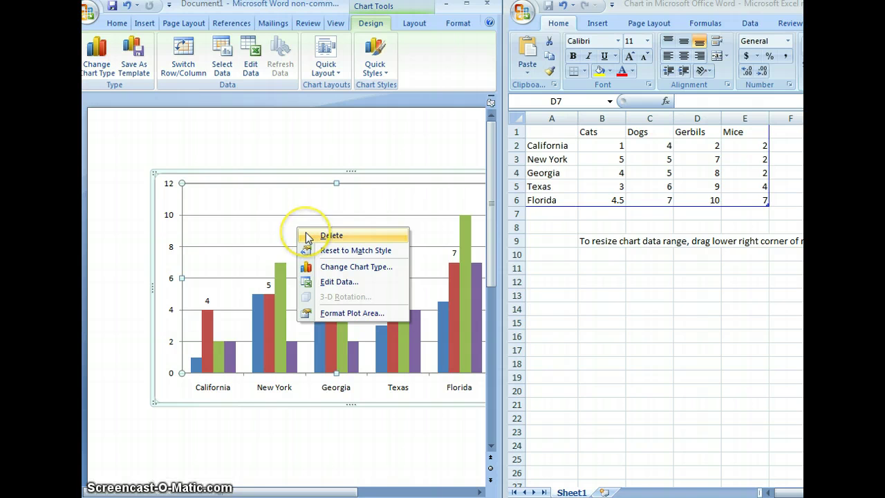
left_click(277, 228)
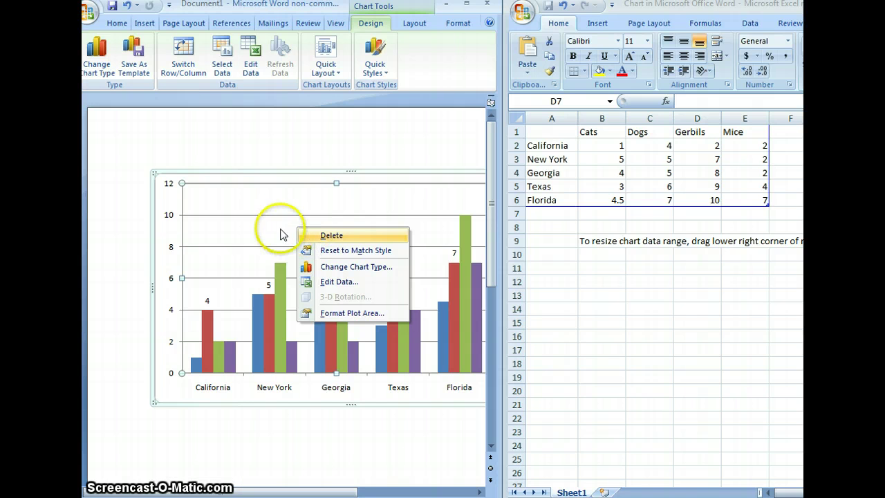
right_click(261, 335)
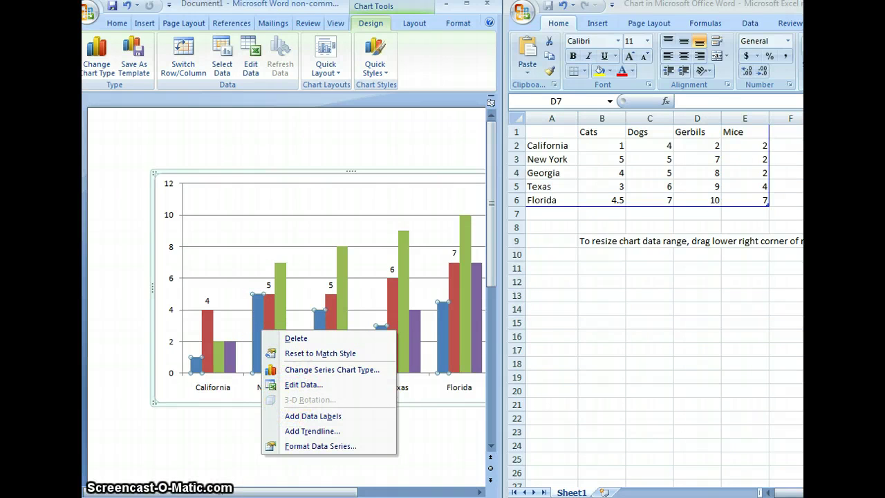
left_click(177, 390)
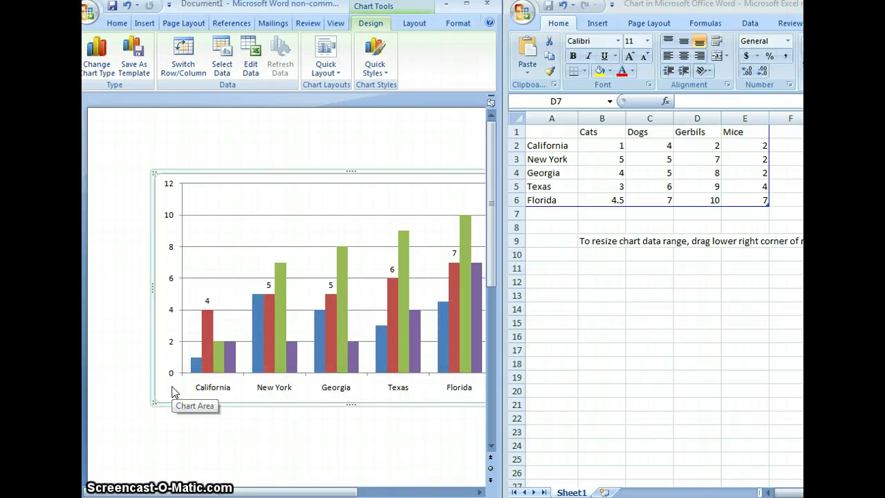
Step: Start a caption for the whole chart and add the text Household Pets after Figure 1
right_click(175, 392)
left_click(207, 368)
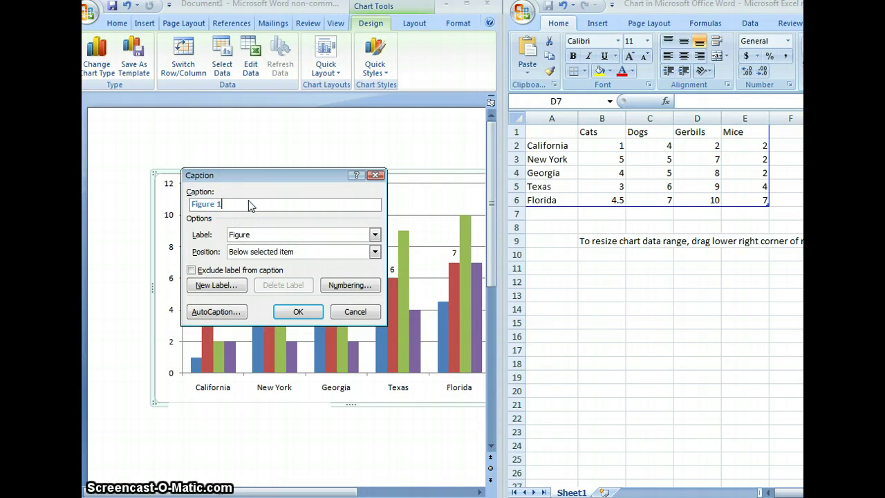
type("se")
type("use")
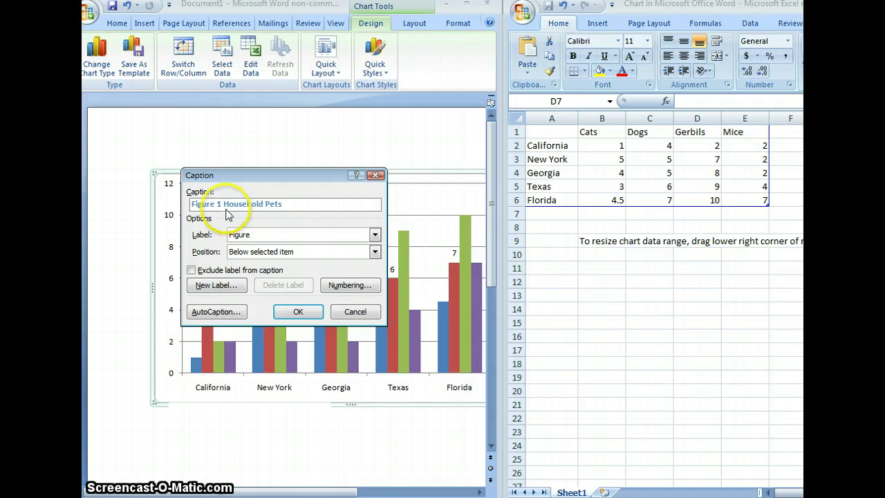
Step: Switch the caption label to My Chart, and replace it with a new label named Household Pets 2
left_click(374, 236)
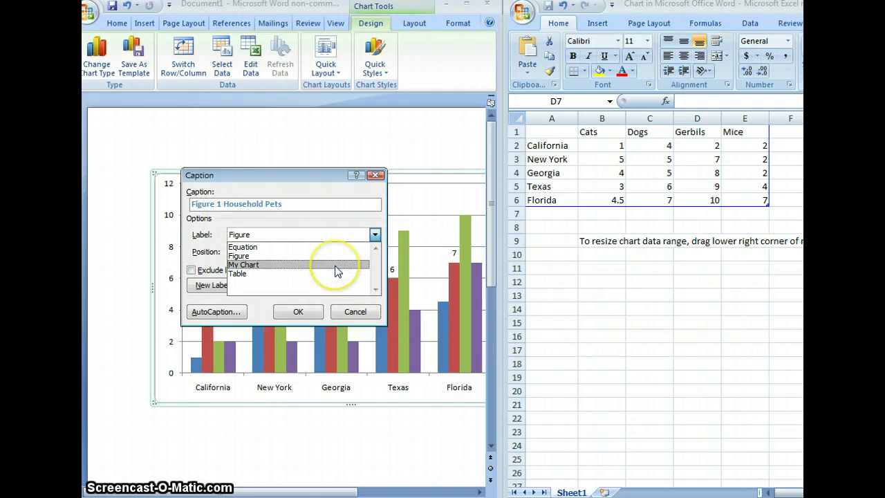
left_click(336, 265)
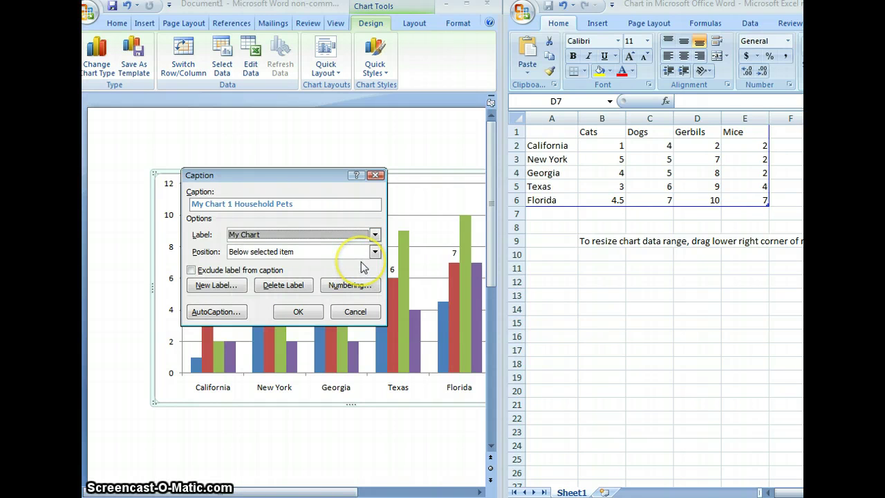
left_click(234, 290)
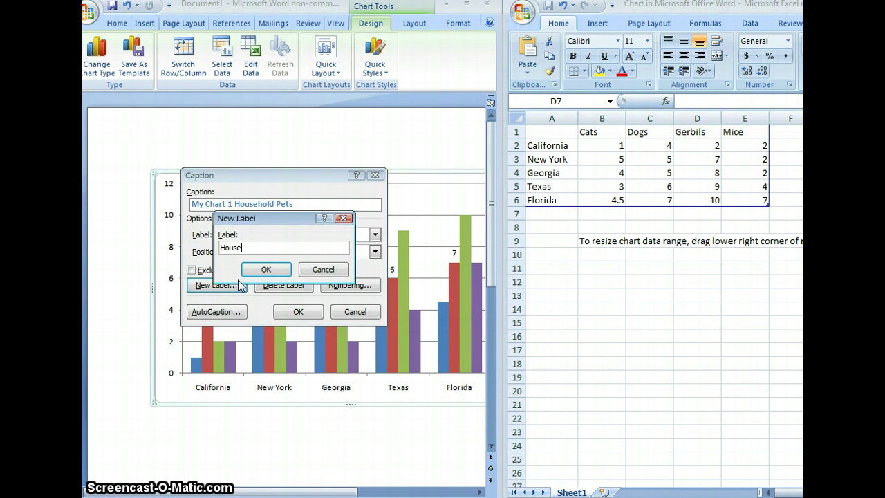
type("Household Pet")
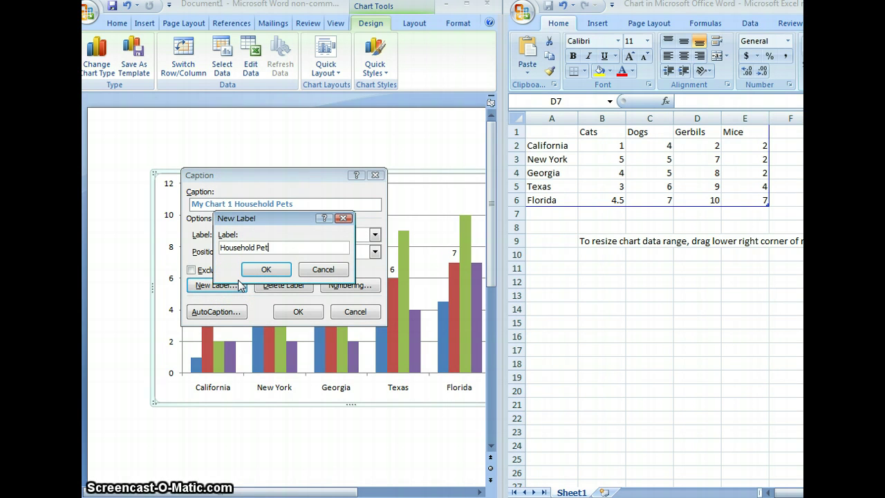
type("s 2")
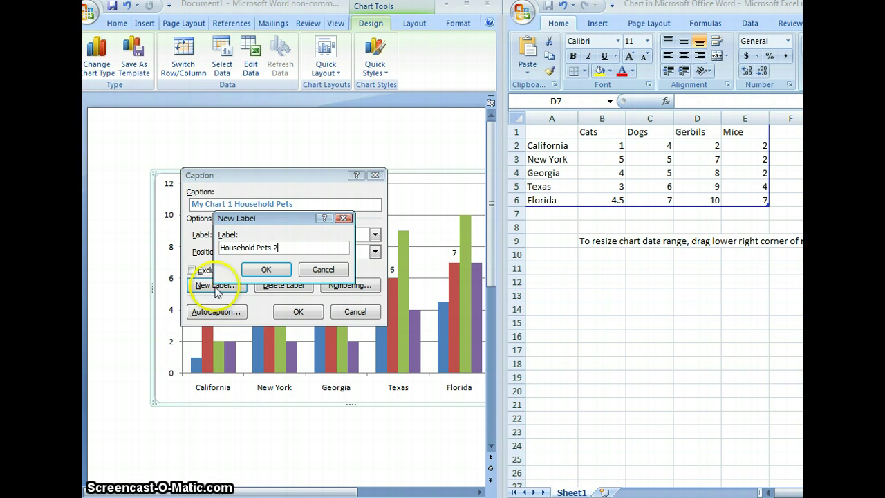
left_click(265, 269)
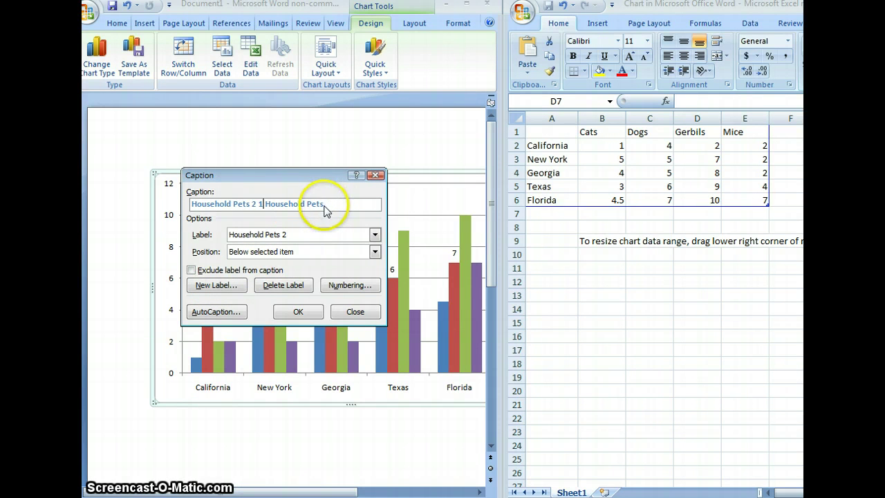
Step: Remove the extra Household Pets text that follows the number in the caption
key("Delete")
key("Delete")
key("Delete")
key("Delete")
key("Delete")
key("Delete")
key("Delete")
key("Delete")
key("Delete")
key("Delete")
key("Delete")
key("Delete")
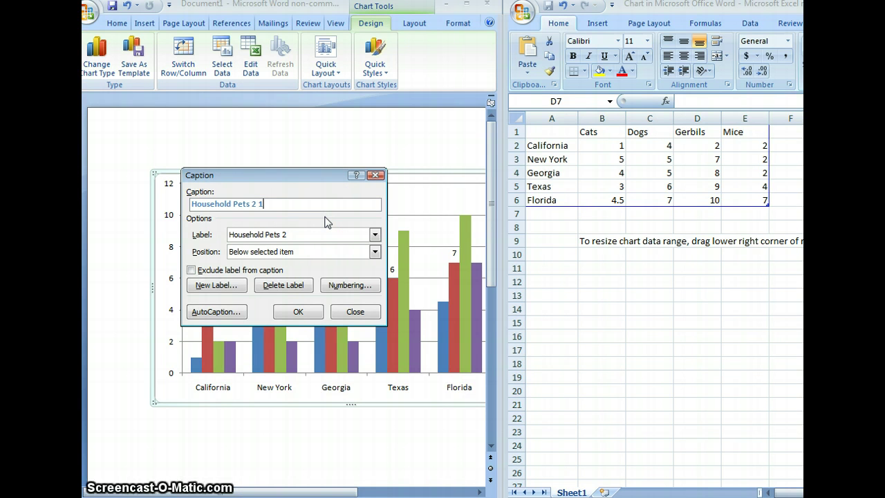
Step: Delete the custom caption label Household Pets 2
left_click(237, 288)
left_click(299, 288)
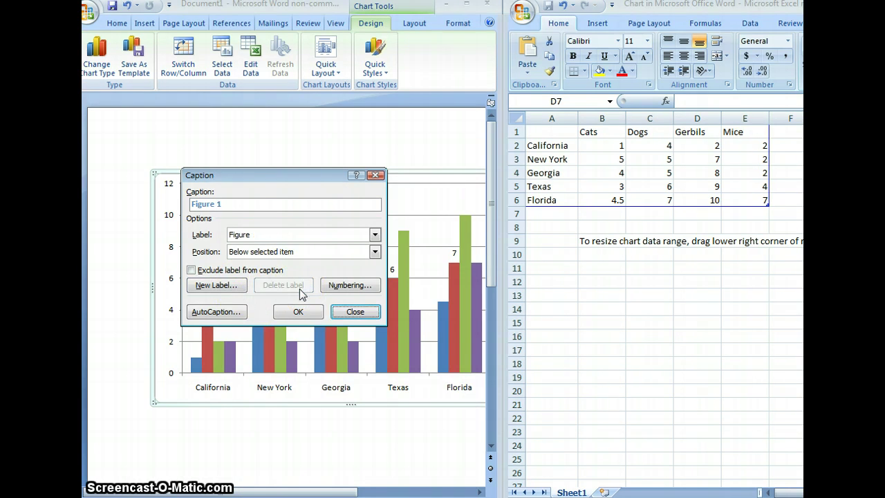
left_click(299, 290)
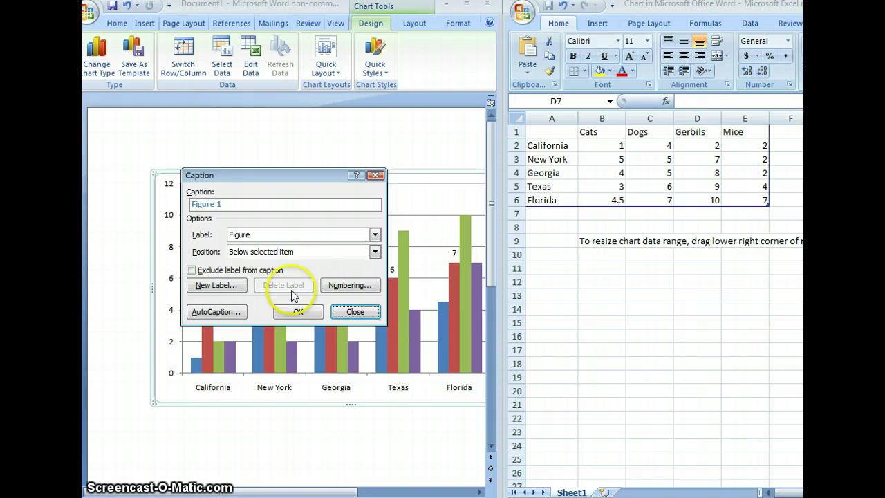
Step: Create a new caption label named Household Pets and insert the caption below the chart
left_click(236, 289)
left_click(280, 249)
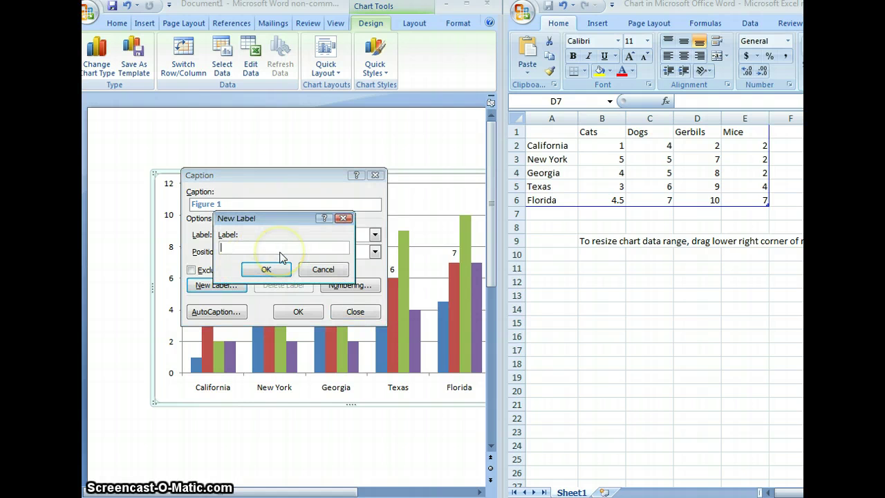
type("Household Pets")
left_click(268, 269)
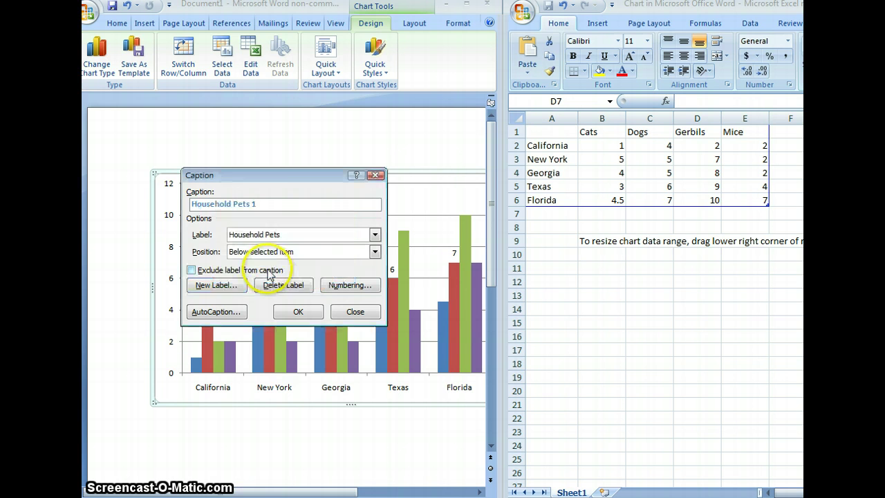
left_click(290, 312)
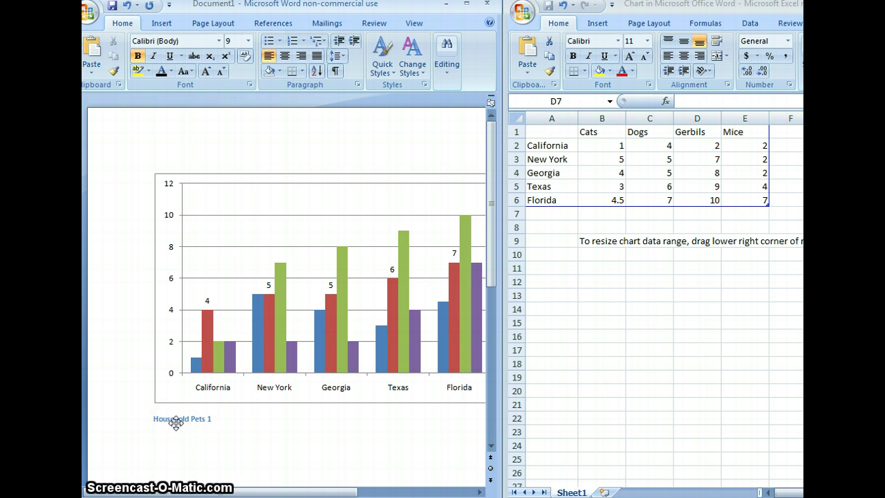
Step: Try the light-background blue, red, green and purple chart styles on the column chart
right_click(285, 298)
key("Escape")
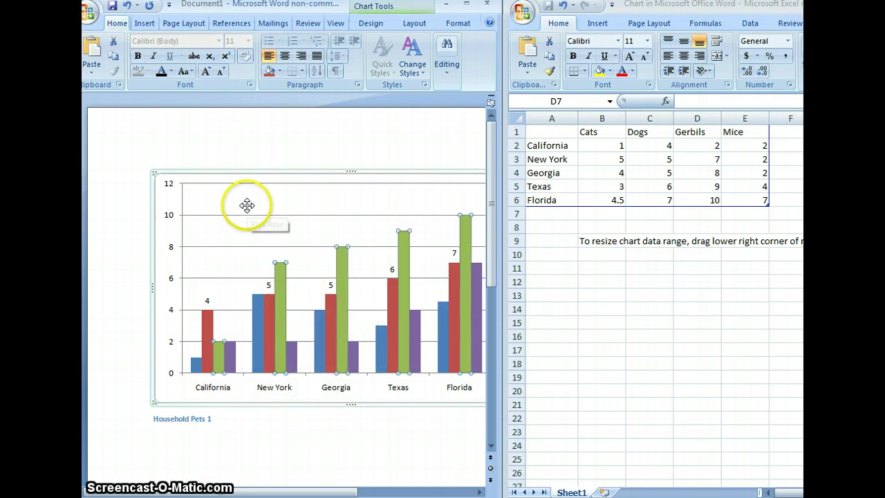
left_click(247, 205)
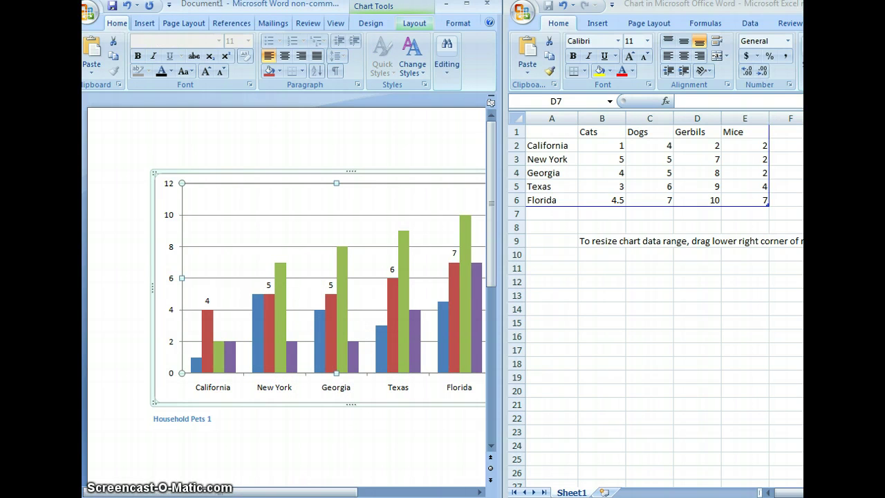
left_click(415, 23)
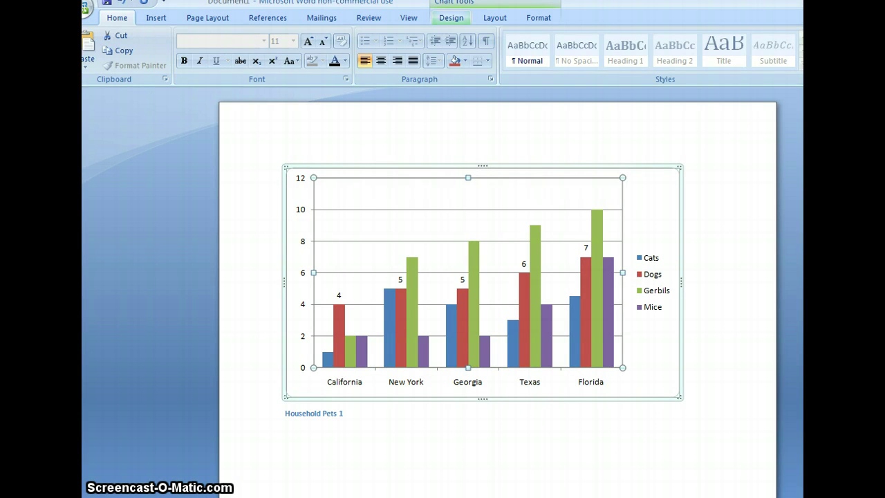
left_click(451, 18)
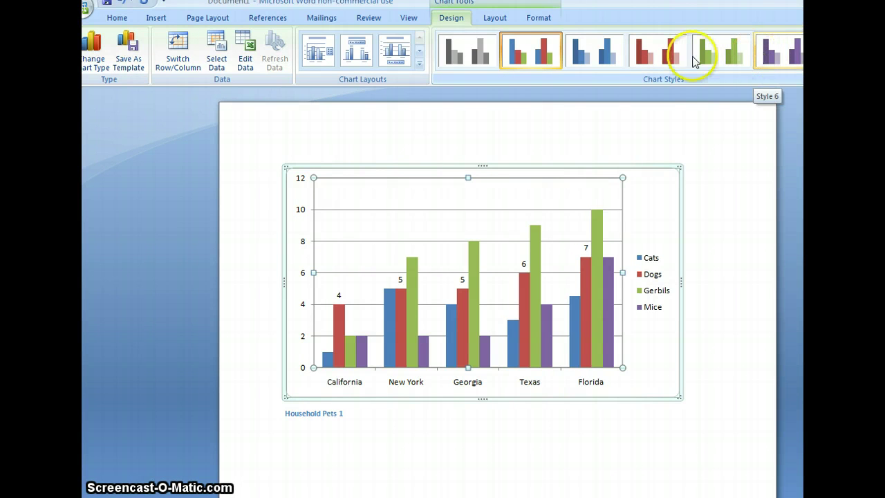
left_click(606, 61)
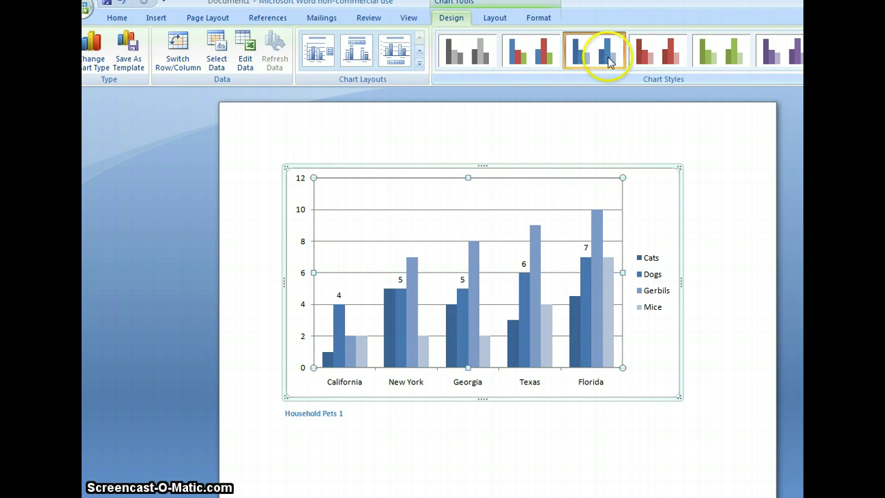
left_click(651, 61)
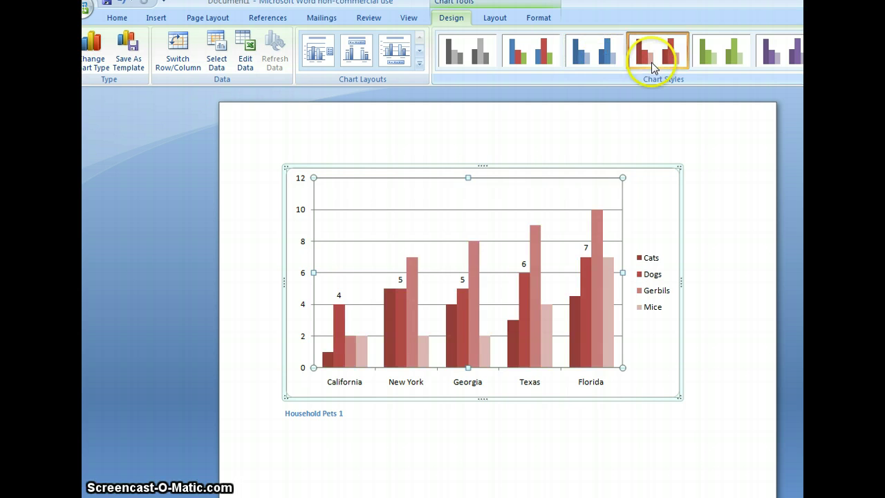
left_click(712, 60)
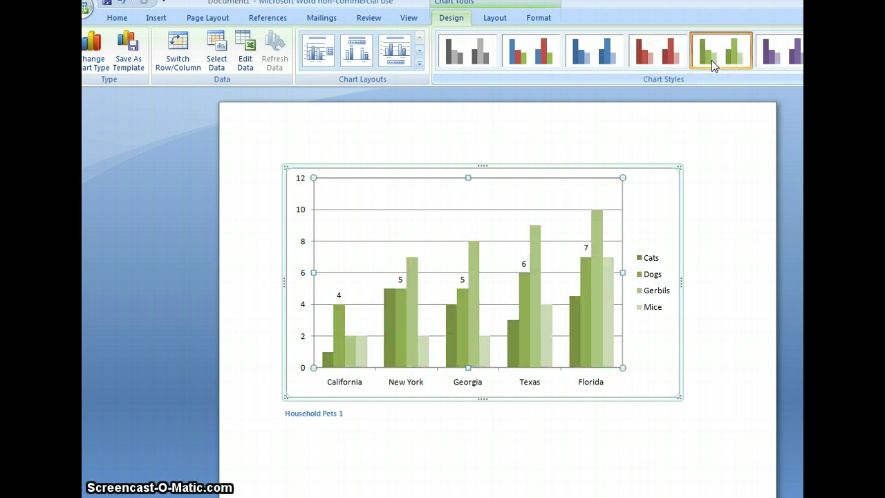
left_click(751, 61)
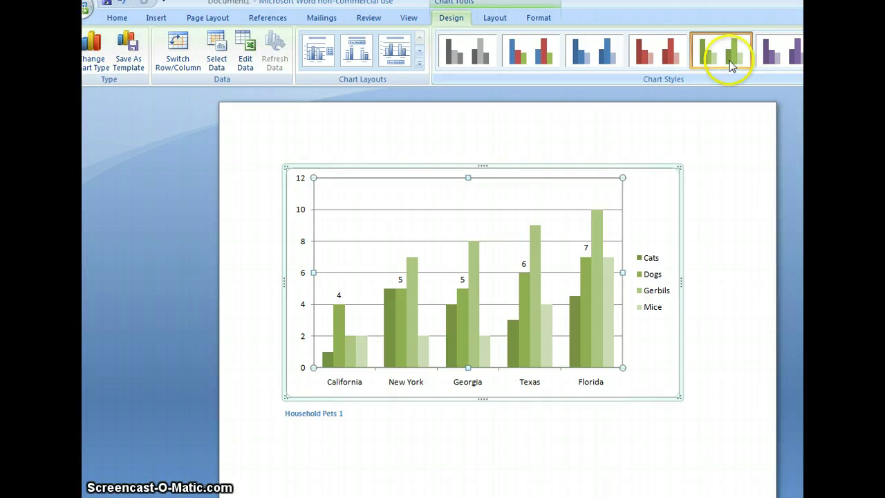
left_click(767, 57)
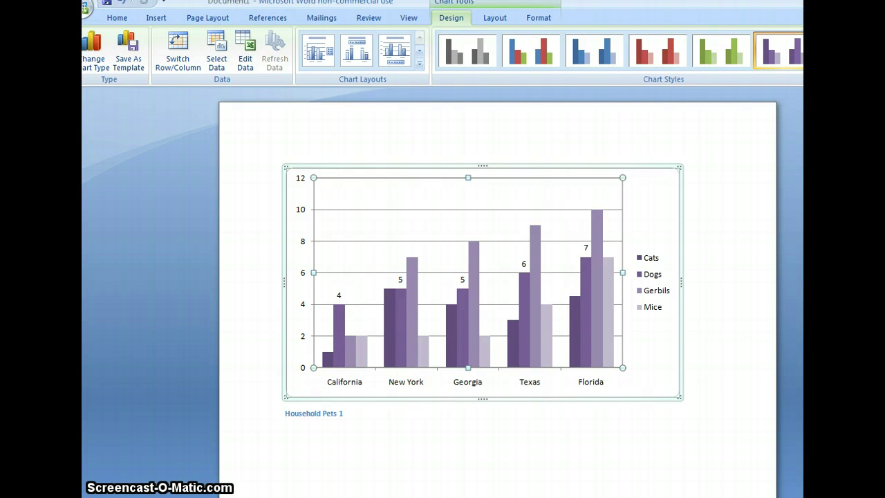
Step: Try the black-background blue, red and green styles on the chart, and apply the purple one
left_click(802, 42)
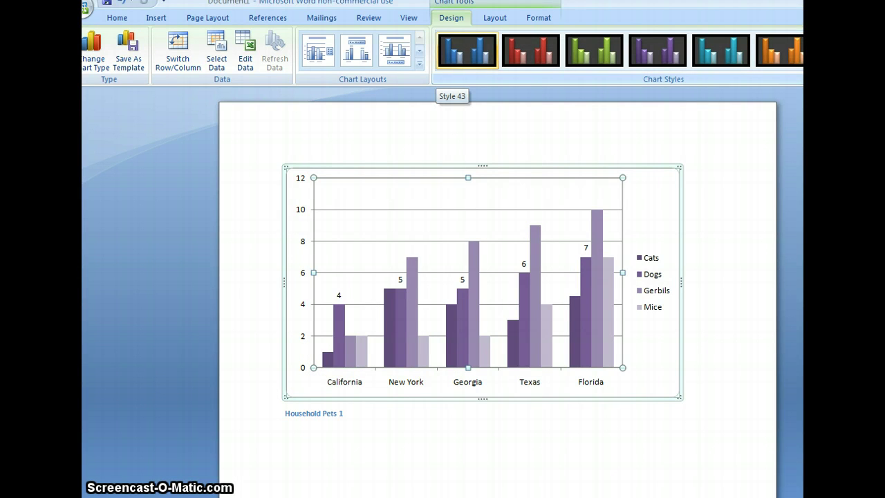
left_click(479, 53)
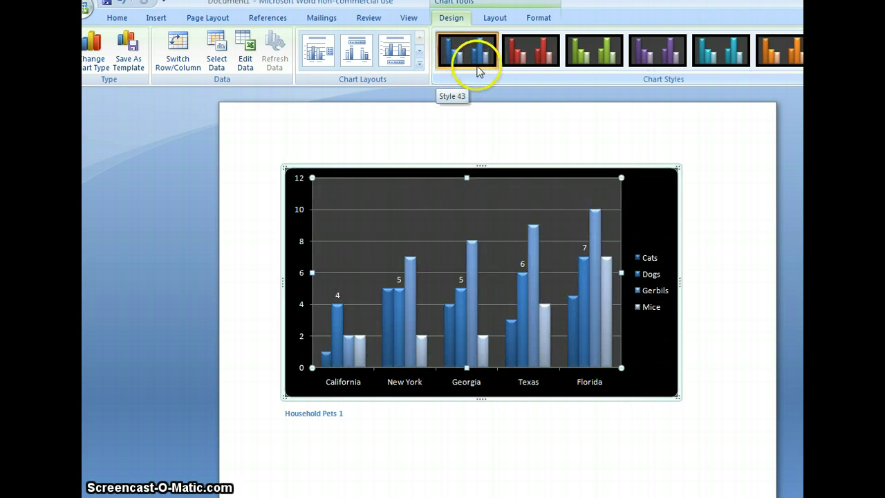
left_click(527, 61)
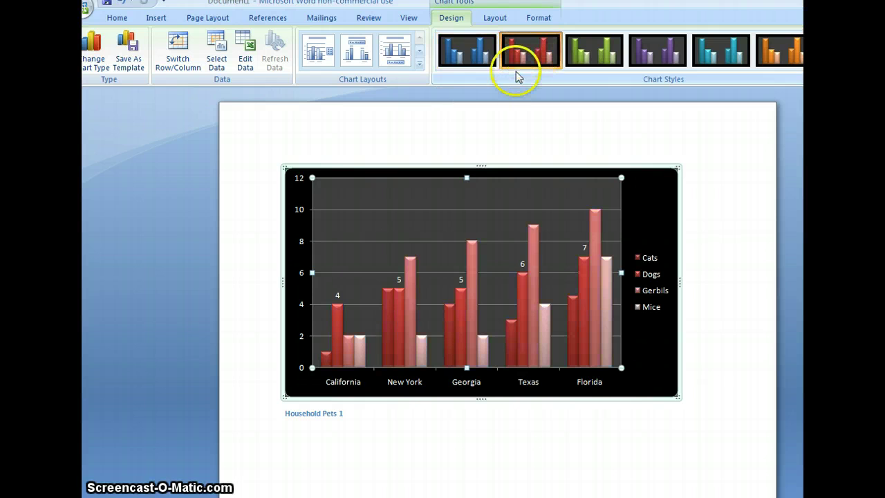
left_click(593, 59)
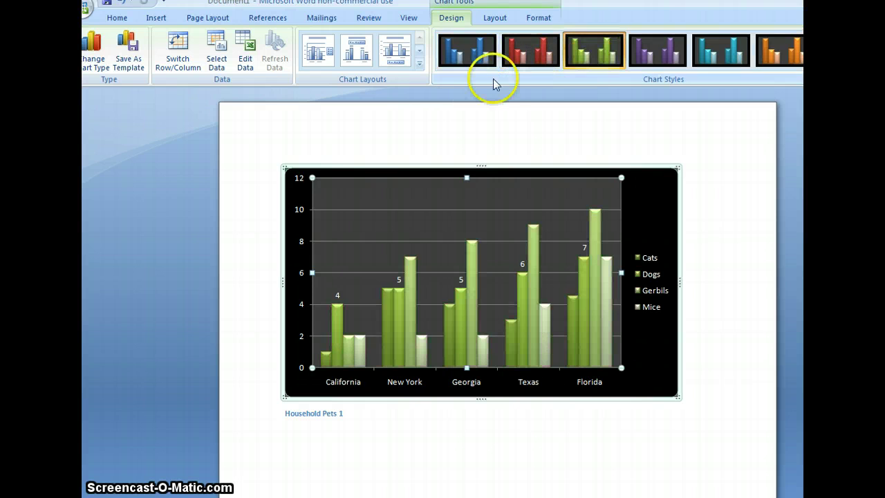
left_click(677, 61)
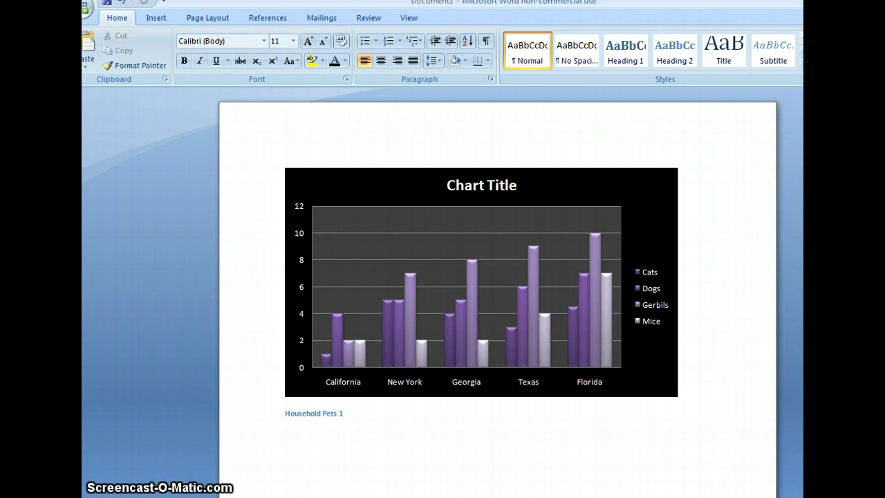
Step: Replace the placeholder chart title with Household Pets
left_click(509, 184)
left_click(495, 185)
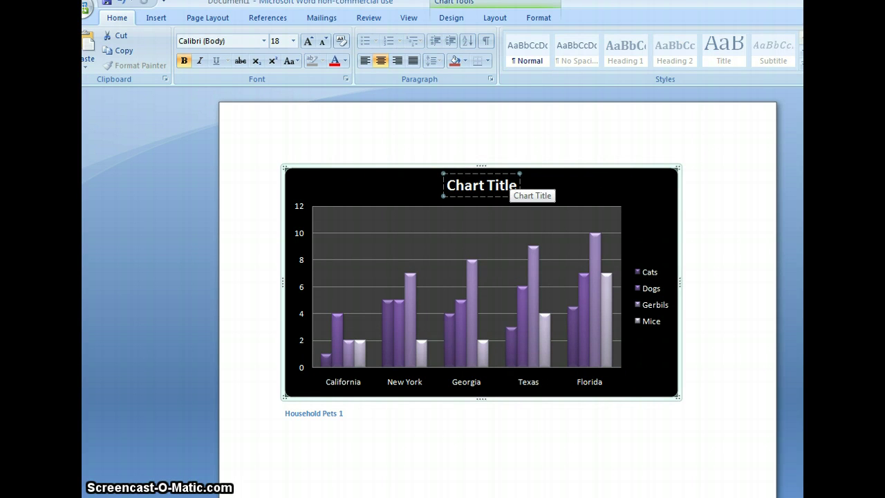
left_click_drag(517, 185, 440, 201)
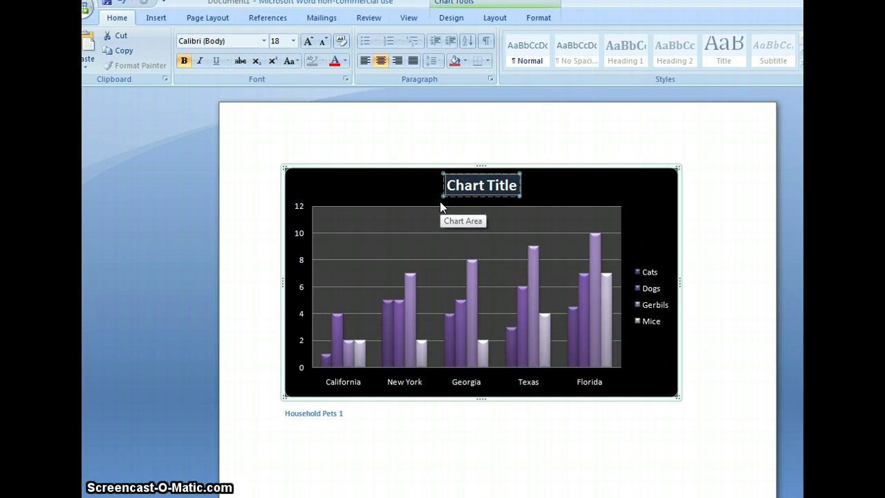
type("Househo")
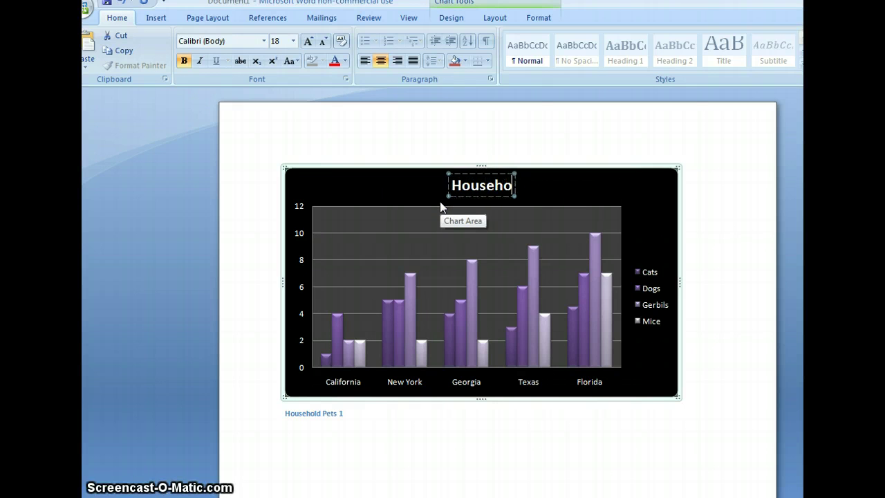
type("ld pets")
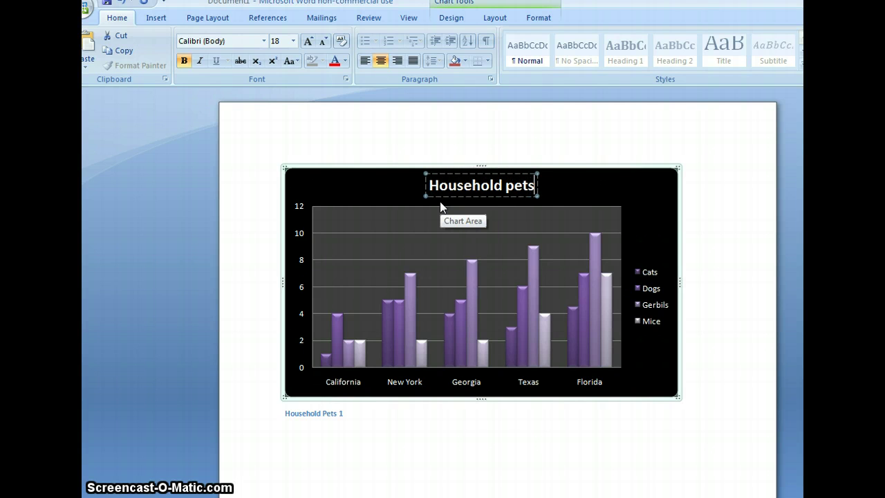
key("BackSpace")
key("BackSpace")
key("BackSpace")
key("BackSpace")
key("BackSpace")
type("Pets")
left_click(244, 440)
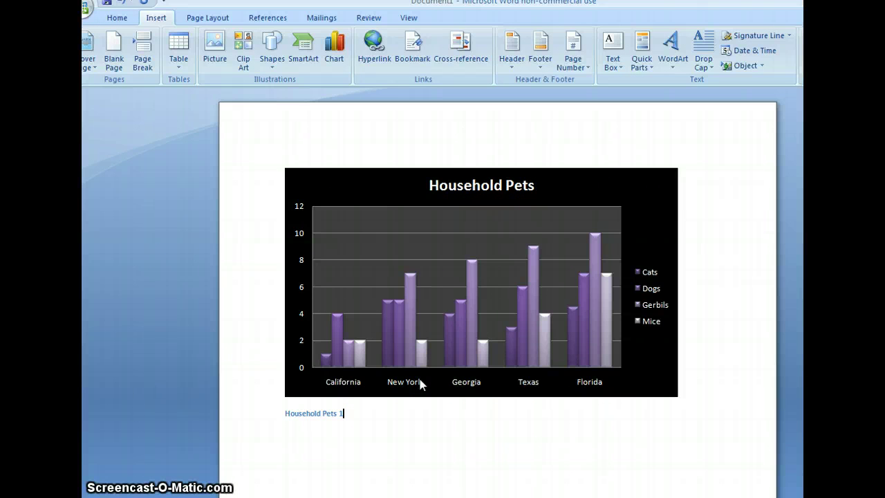
Step: Change the chart type from column to a line chart with markers
left_click(396, 382)
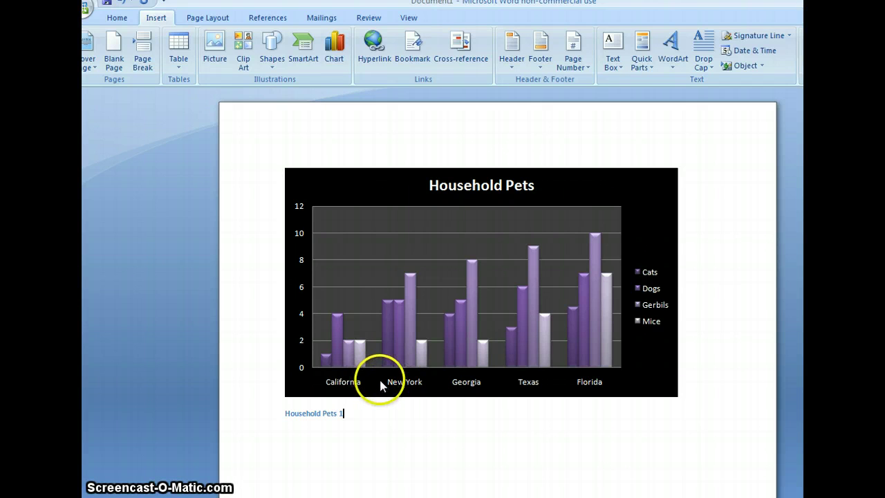
right_click(385, 384)
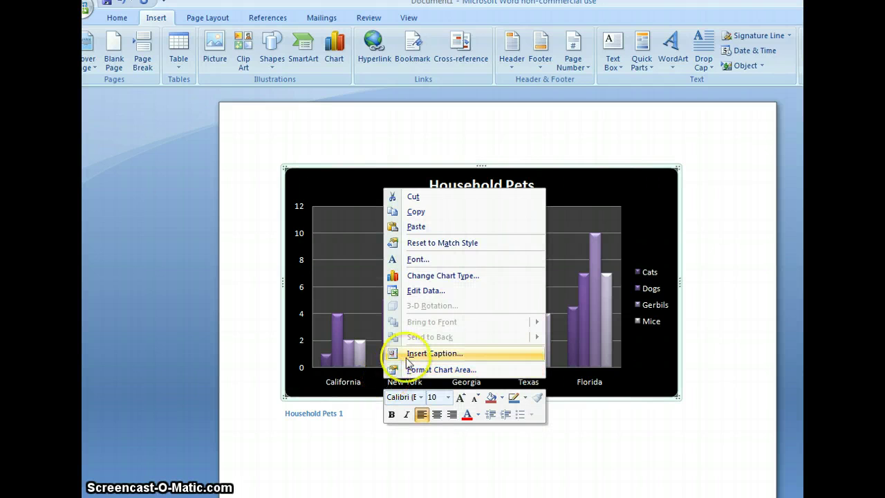
left_click(434, 280)
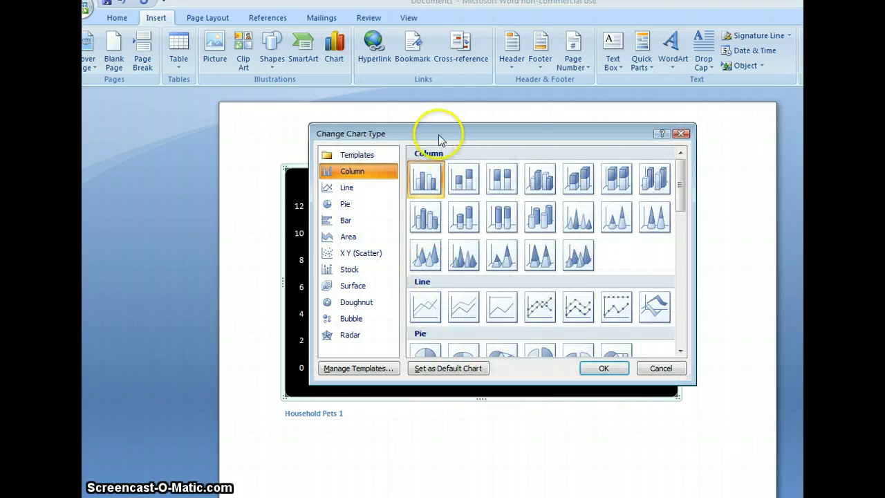
left_click_drag(439, 134, 222, 108)
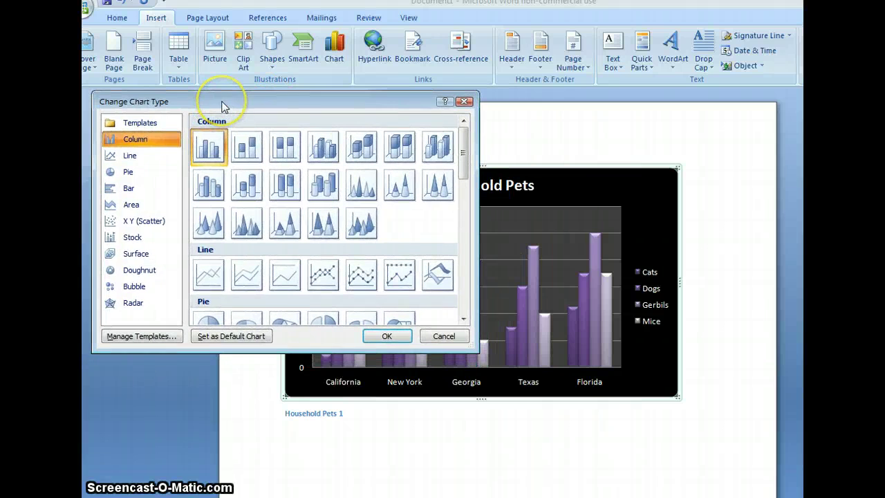
left_click(144, 159)
left_click(388, 337)
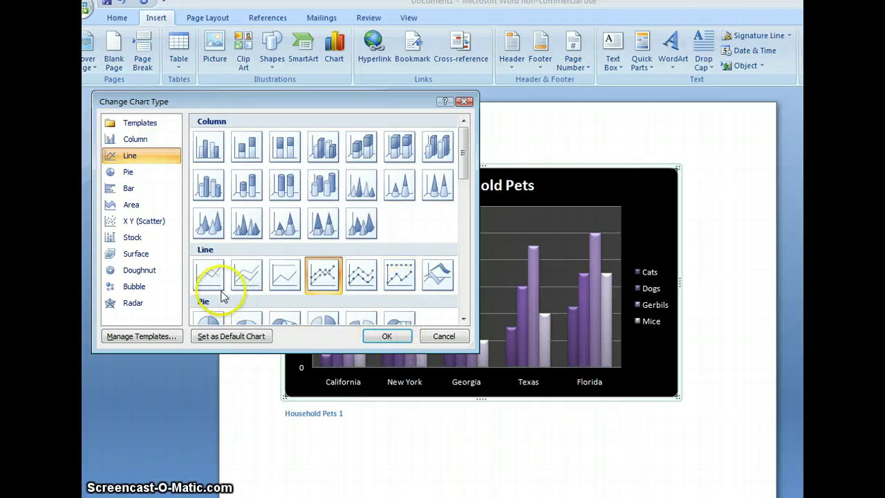
left_click(382, 338)
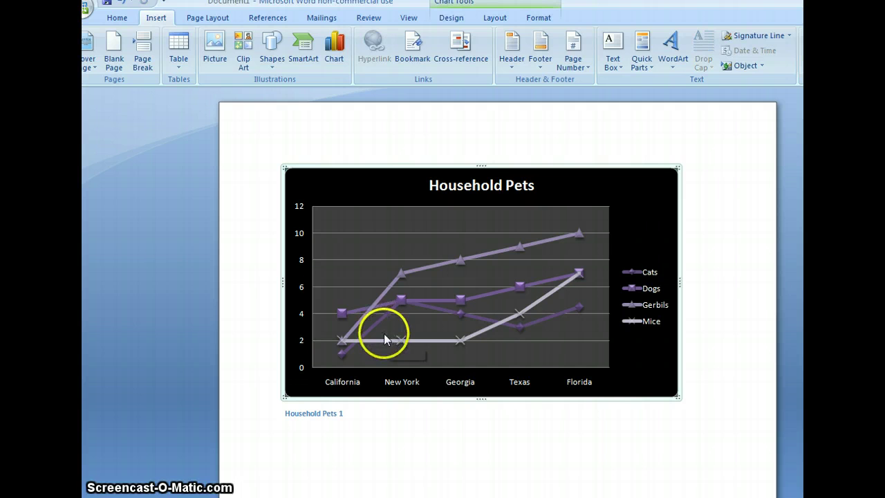
Step: Change the chart type to a basic pie chart
mouse_move(381, 329)
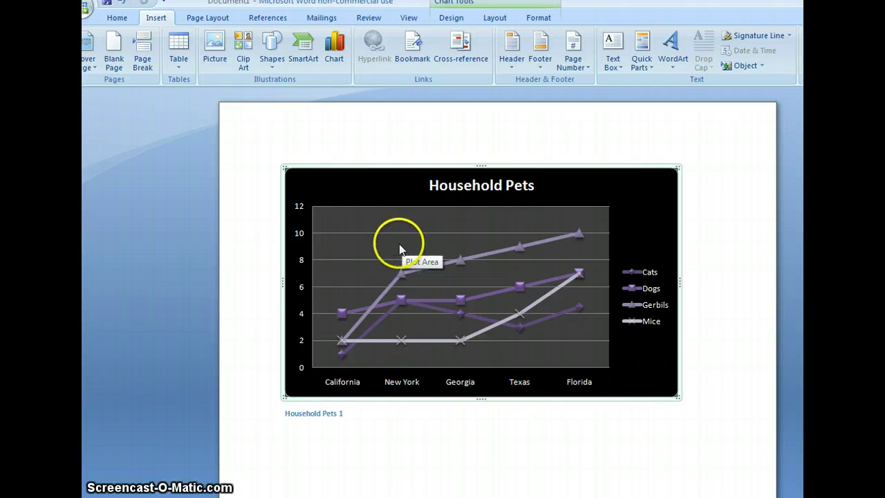
right_click(303, 267)
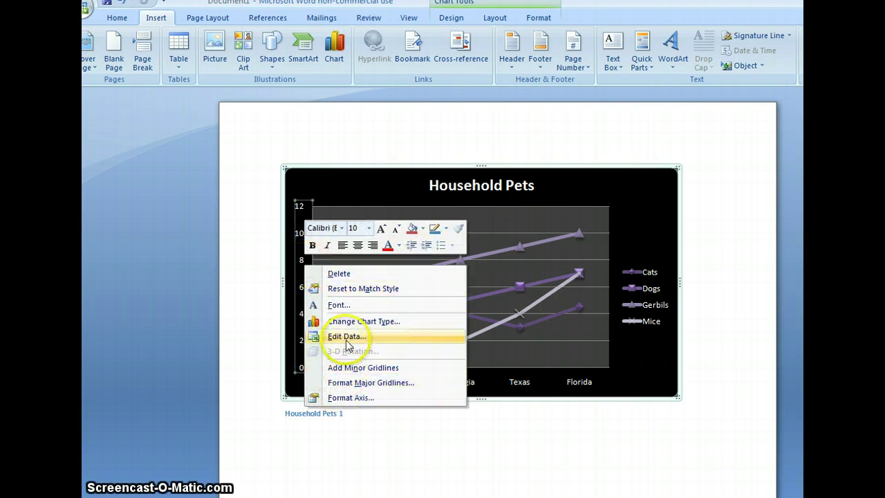
left_click(349, 321)
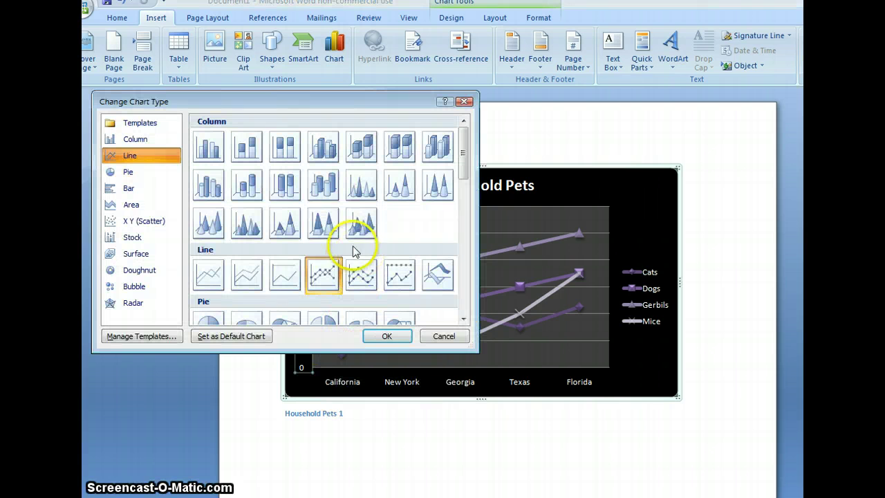
left_click(140, 178)
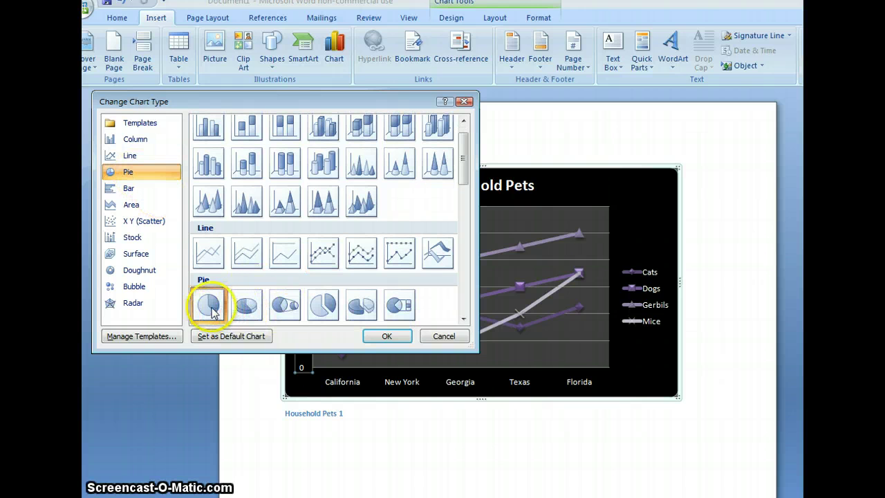
left_click(387, 336)
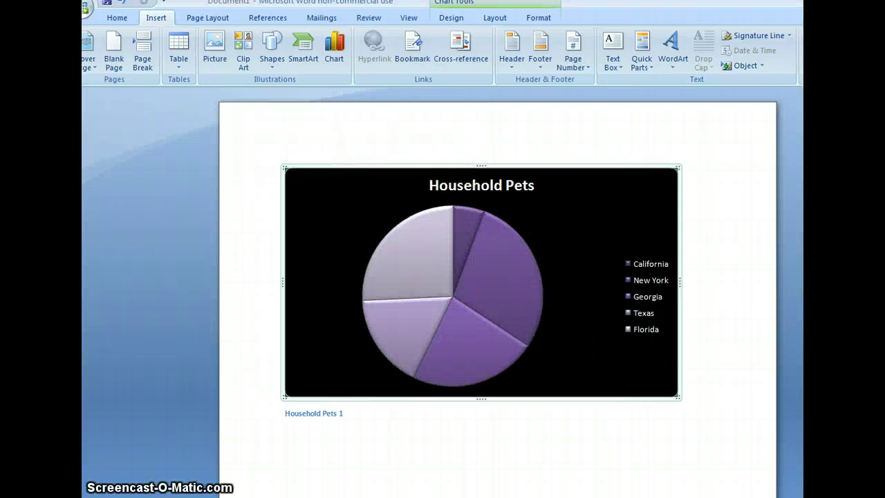